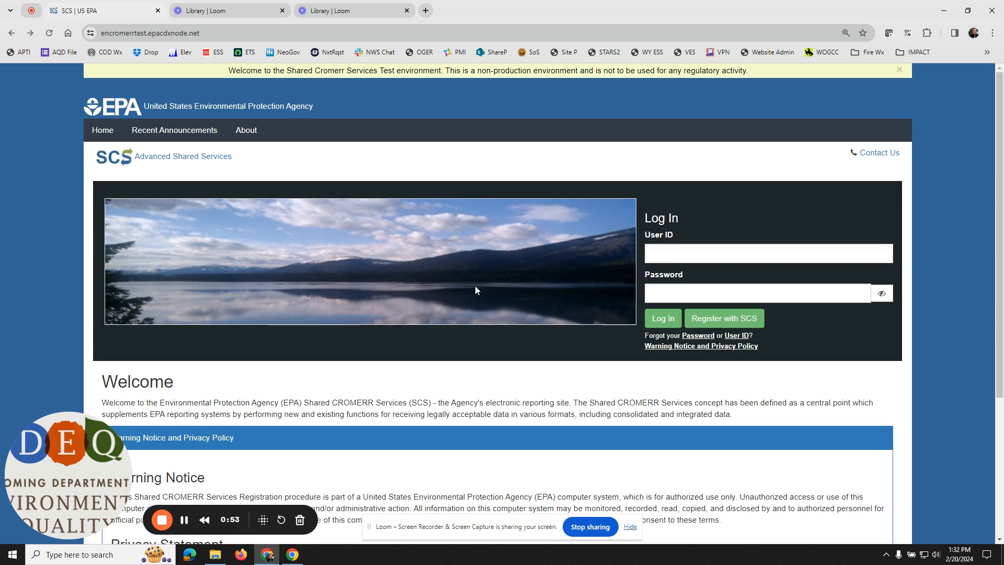
Step: Start an SCS registration by partner, choosing Wyoming and the program service IMPACT-WYOMING-DEMO: Wyoming Impact Demo
left_click(718, 324)
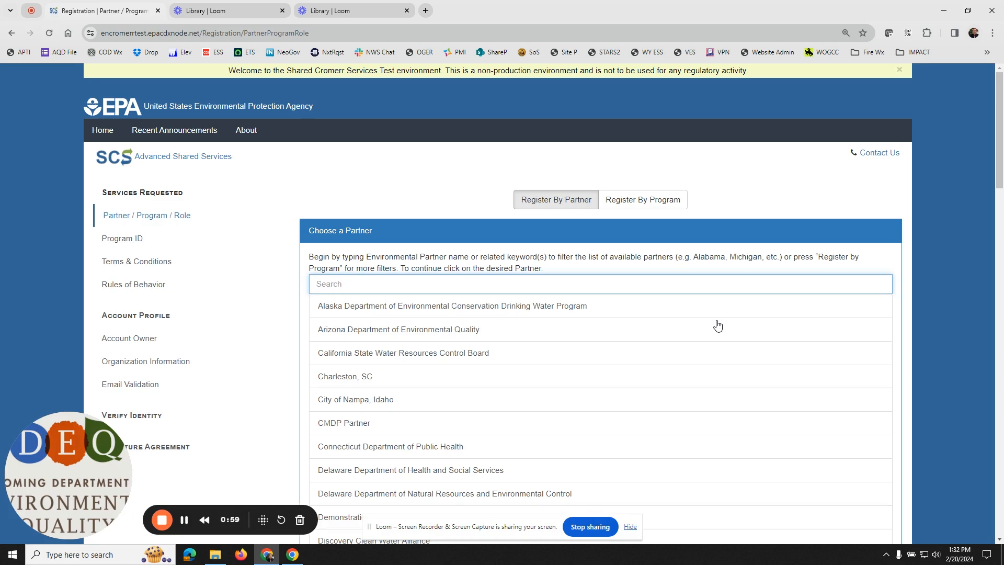
left_click(657, 284)
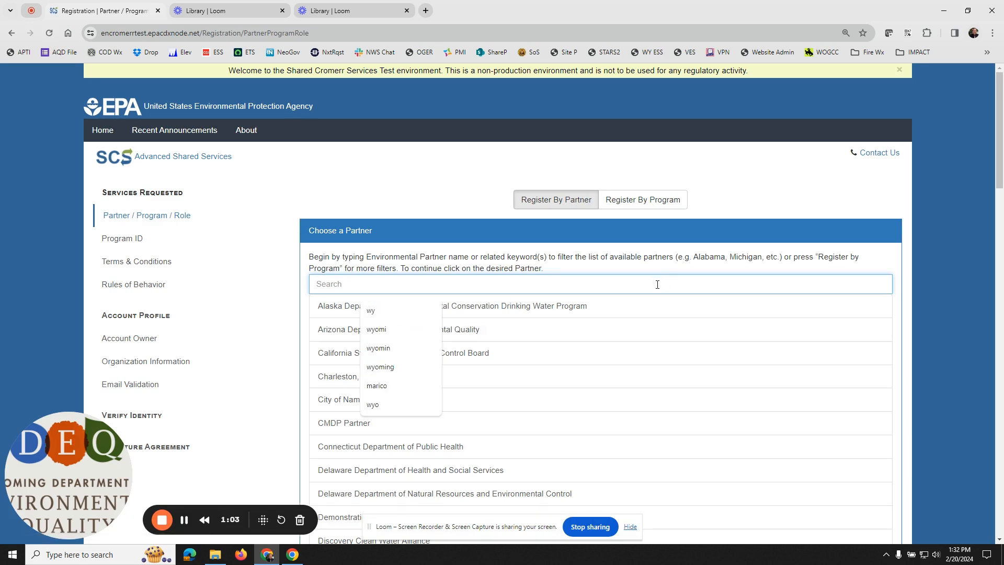
type("wyomin")
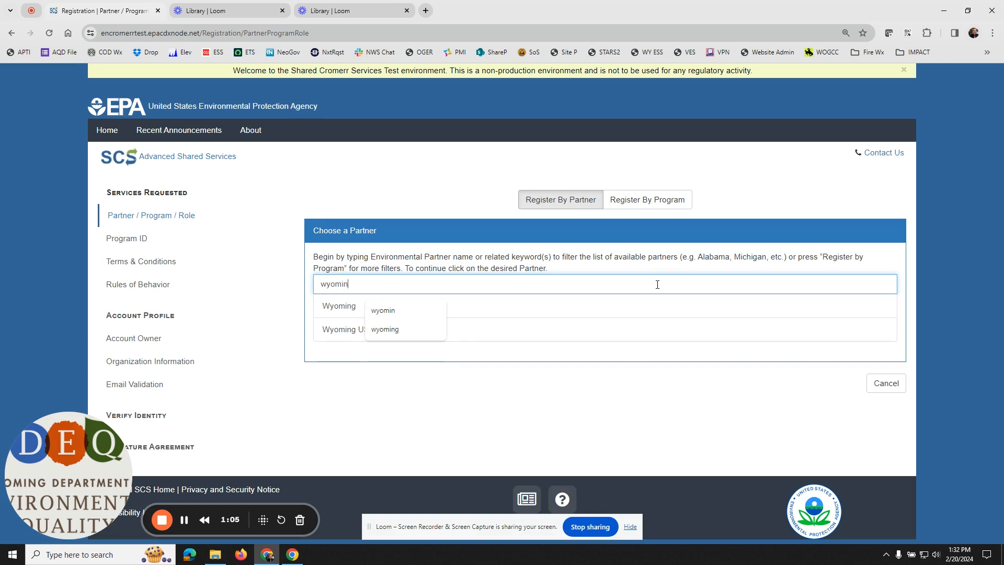
left_click(341, 311)
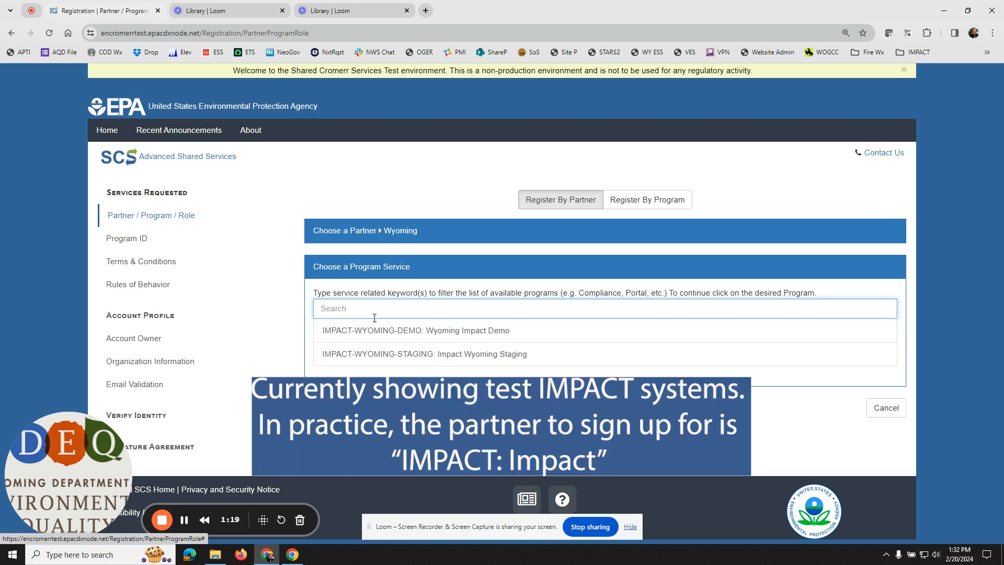
left_click(402, 340)
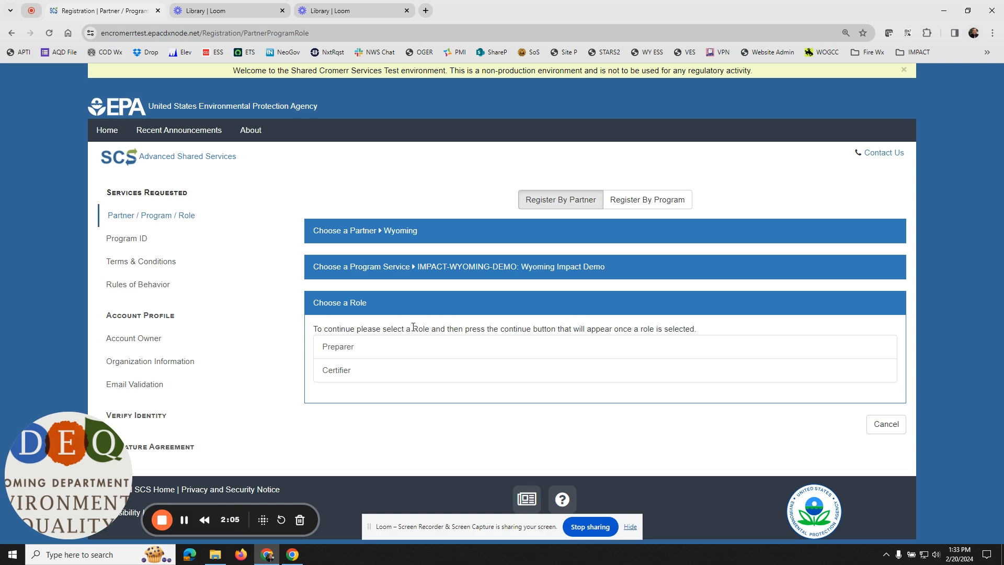
Step: Choose the Certifier role and accept Wyoming's terms and conditions as the registrant
left_click(416, 370)
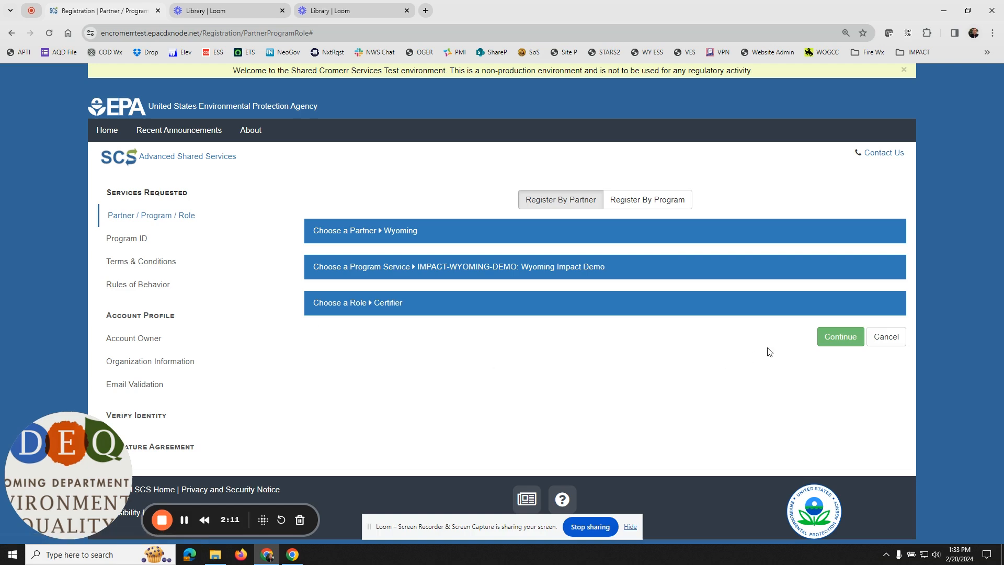
left_click(849, 336)
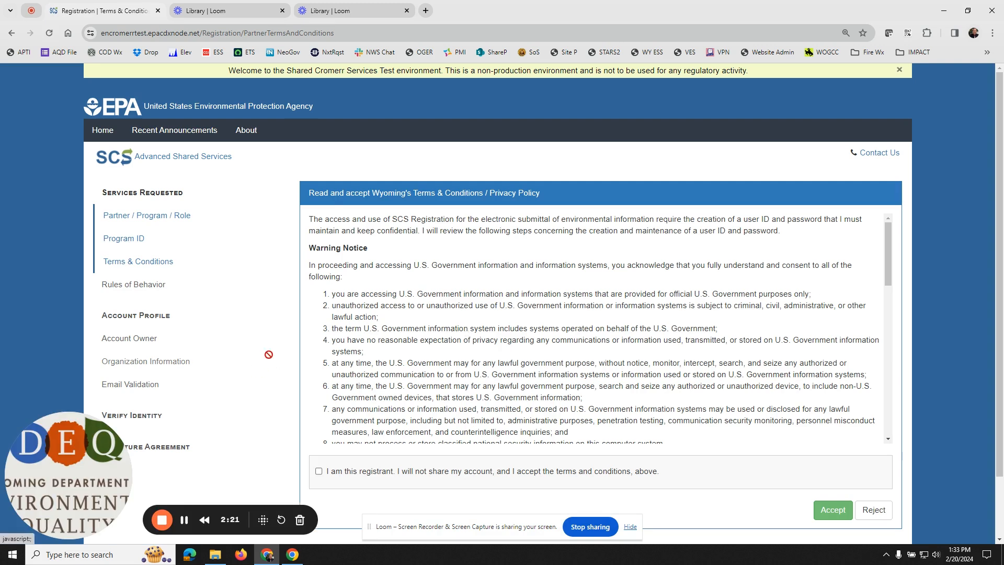
left_click(319, 471)
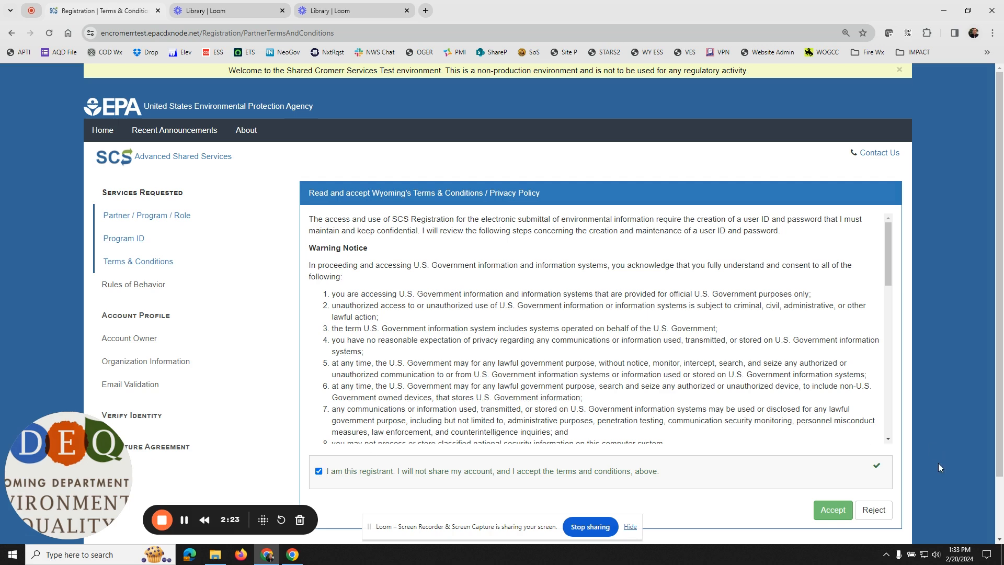
left_click(846, 516)
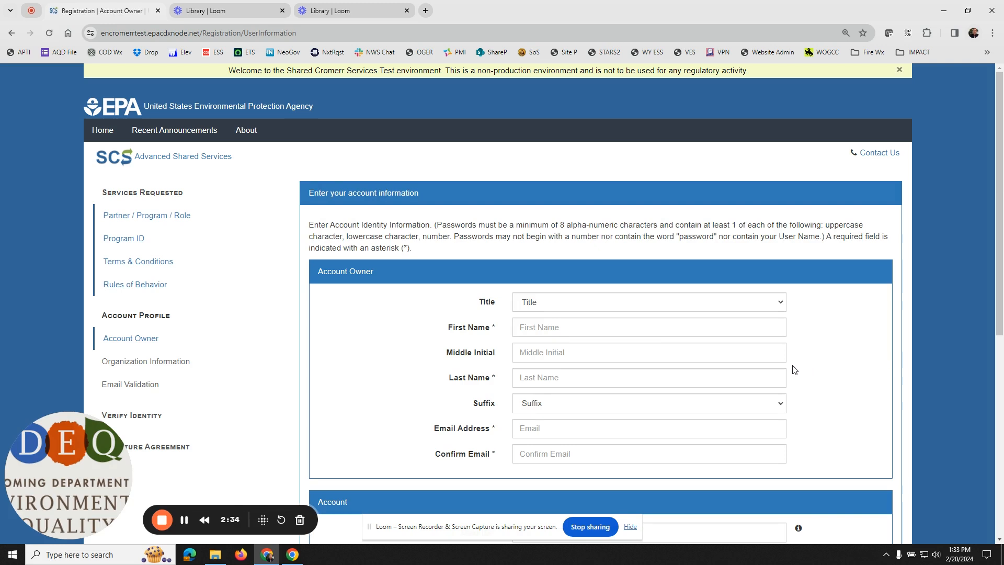
Step: Enter the account owner's first and last name, leaving the title, middle initial and suffix unset
left_click(586, 330)
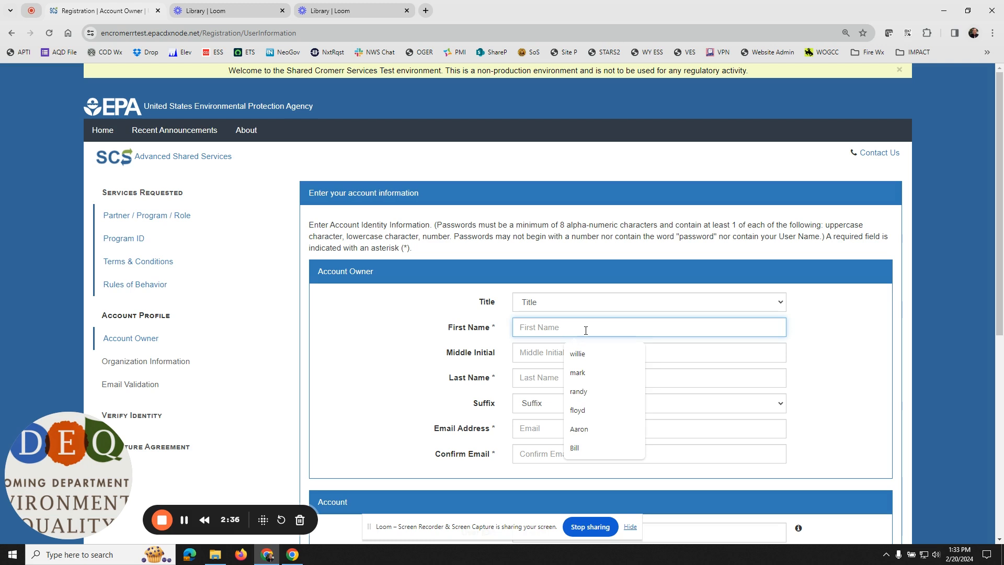
type("J")
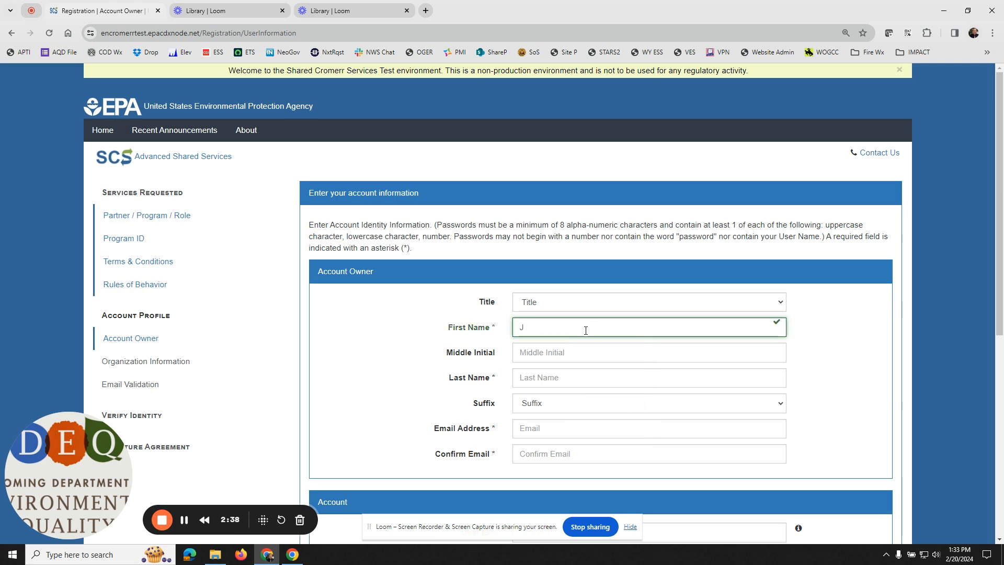
type("ohn")
key("Tab")
key("Tab")
key("Tab")
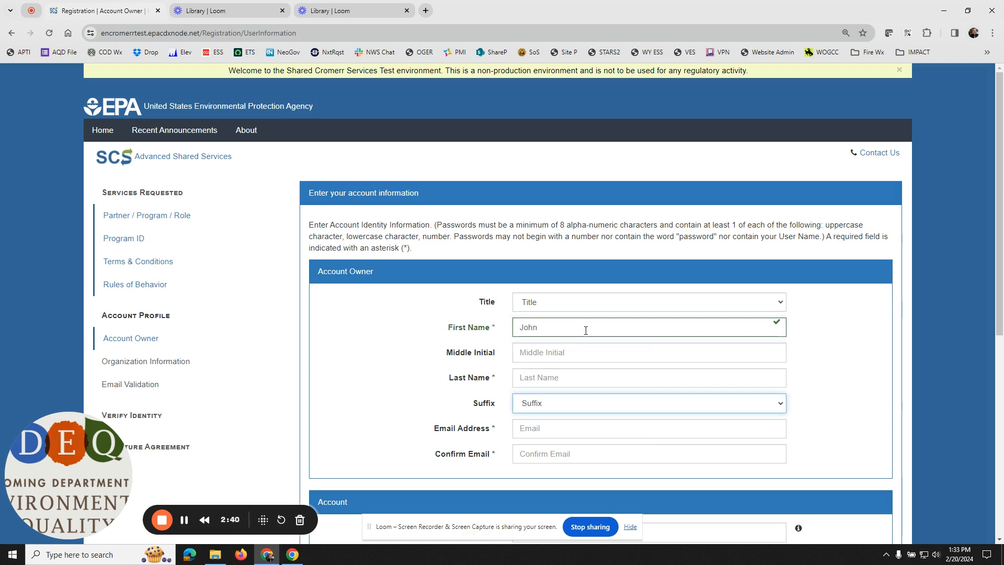
left_click(583, 372)
type("Doe")
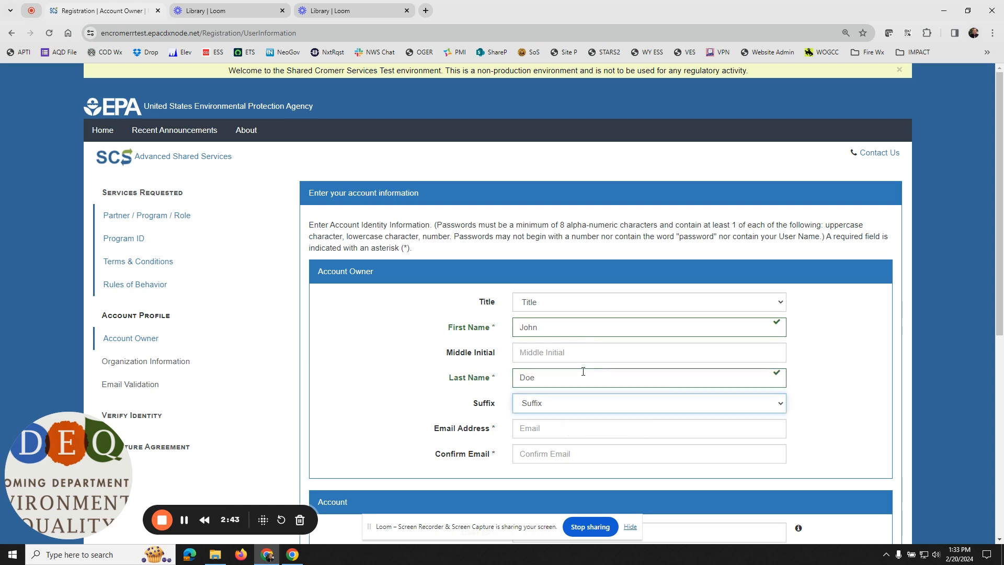
key("Tab")
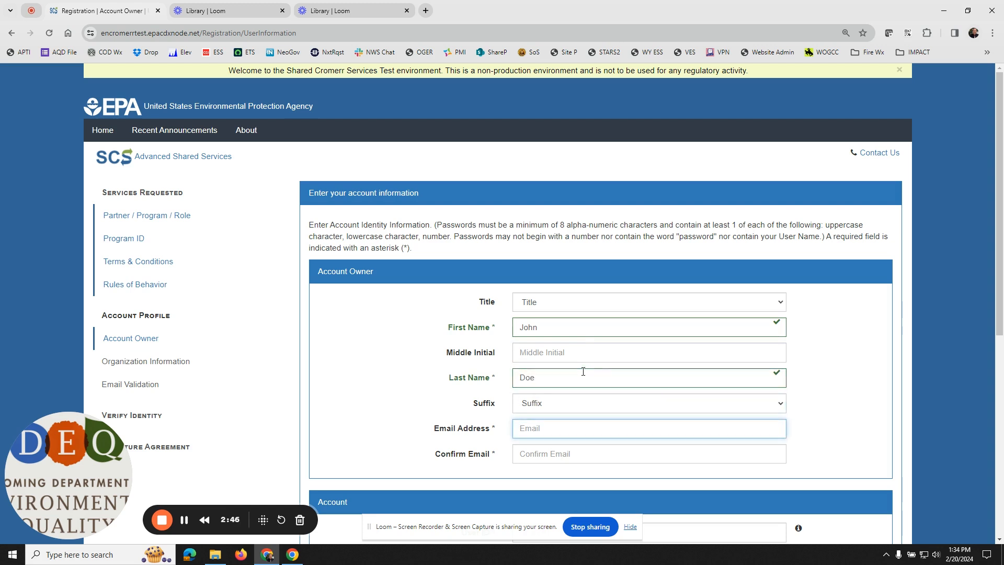
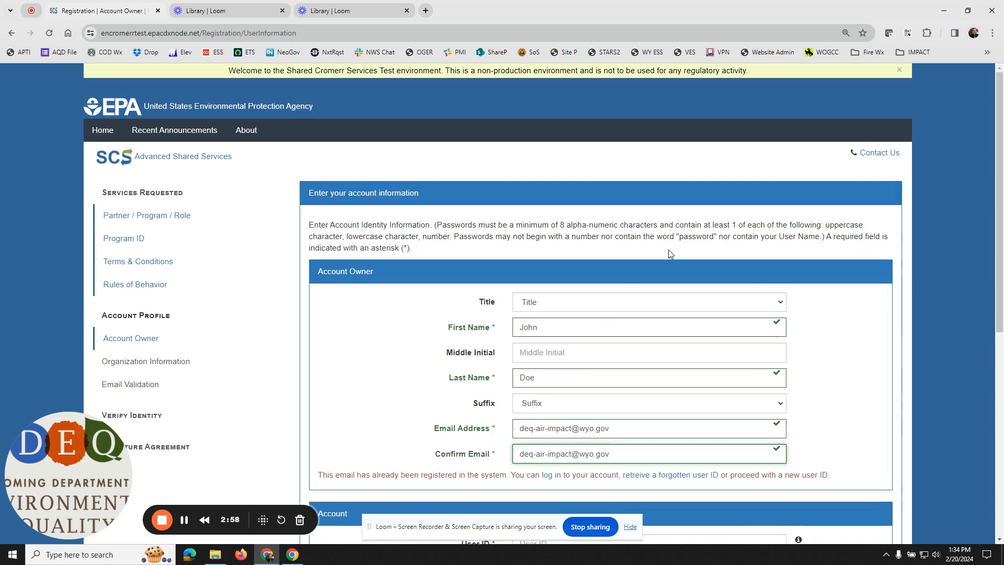
Step: Enter the account's user ID, and fill in and confirm the account password
scroll(668, 250, "down", 4)
scroll(689, 320, "down", 1)
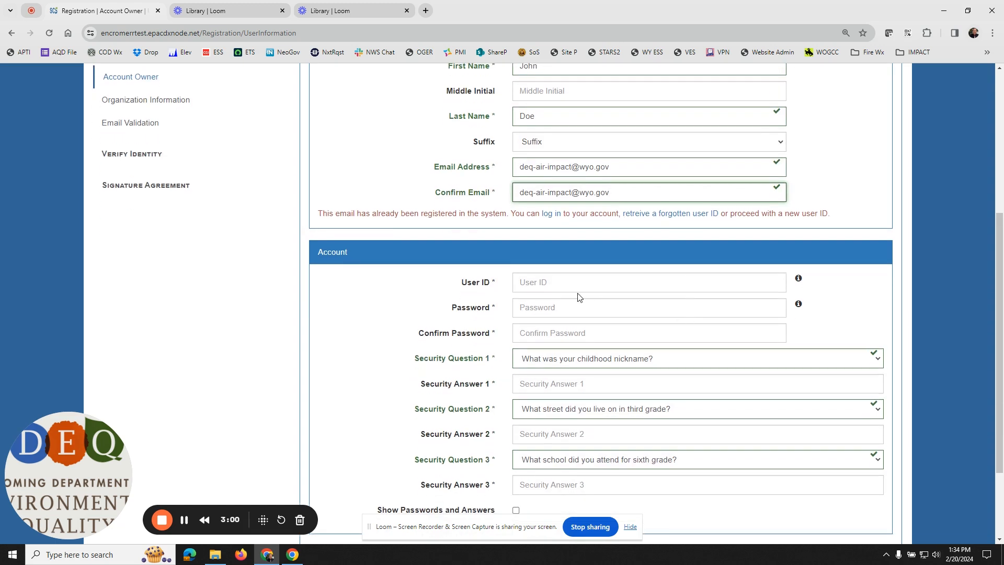
left_click(578, 282)
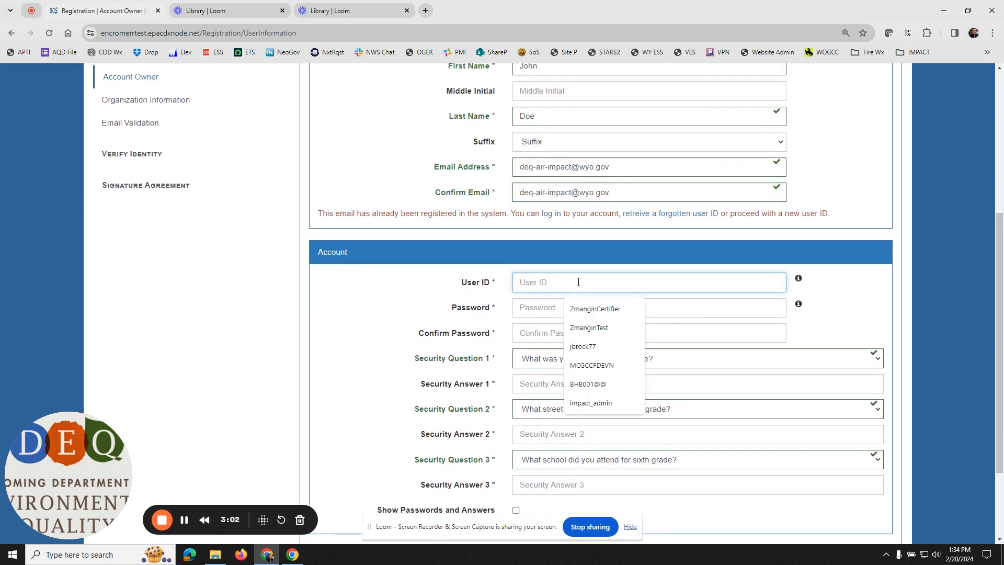
type("testuse")
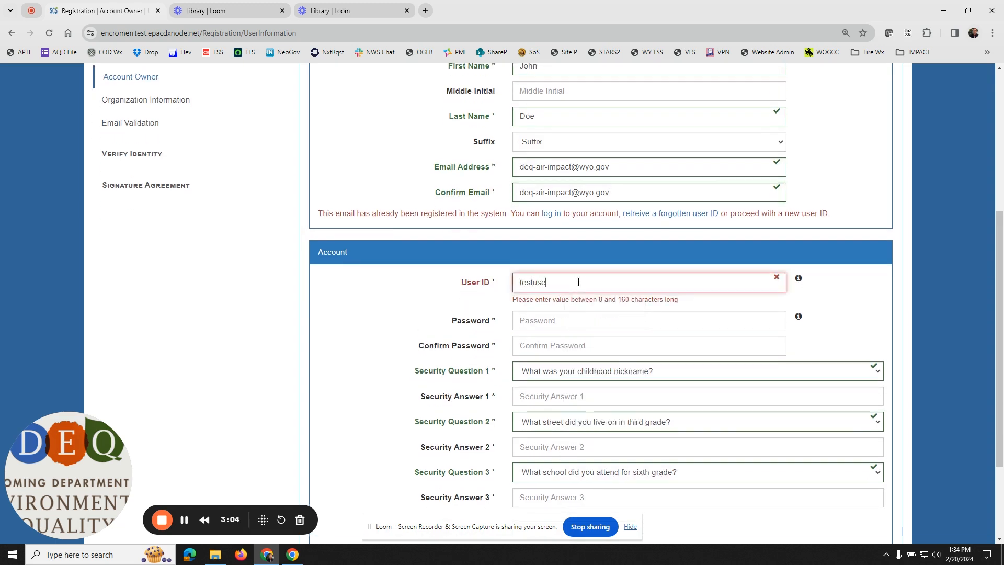
type("r1")
key("Tab")
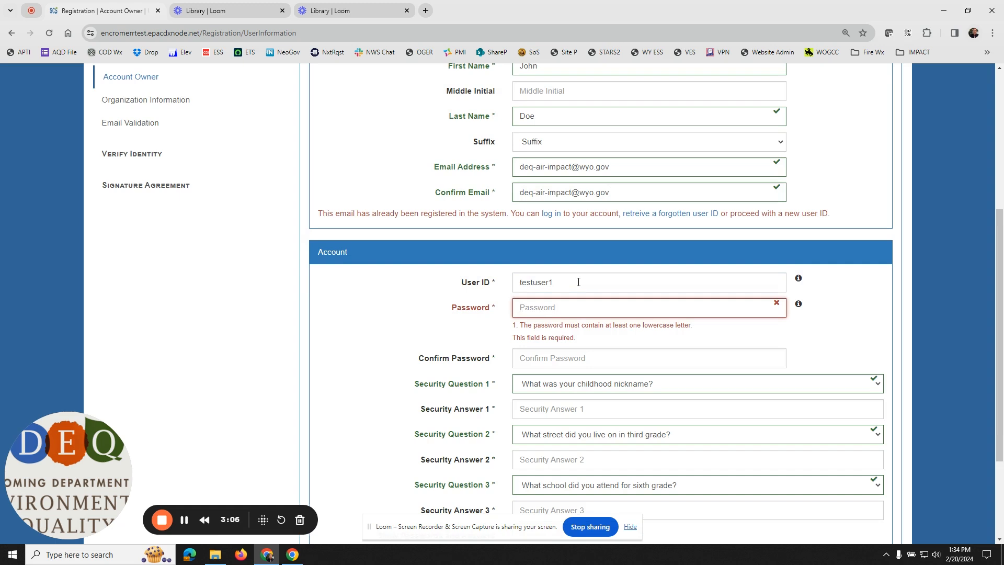
type("••••••••")
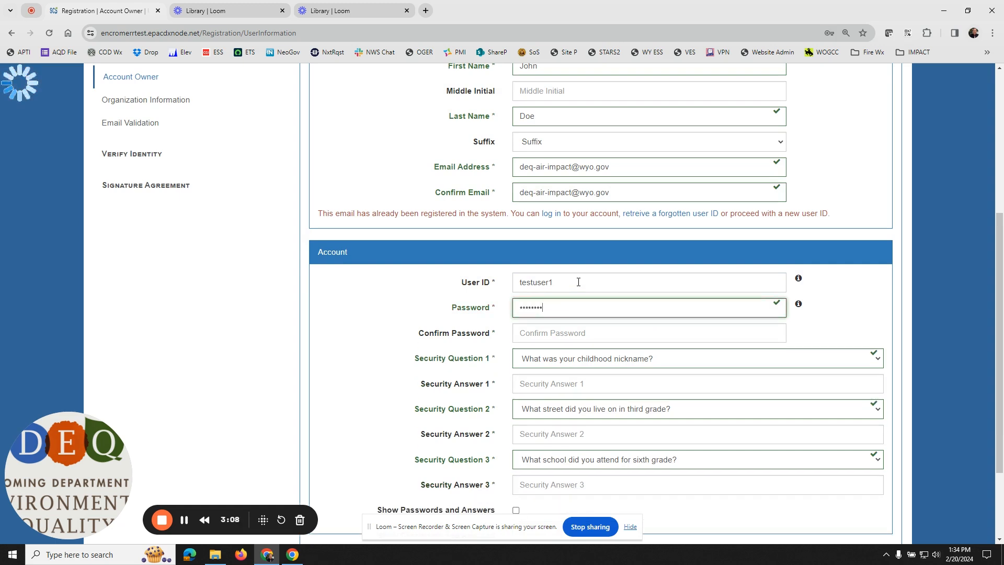
type("••")
key("Tab")
type("•")
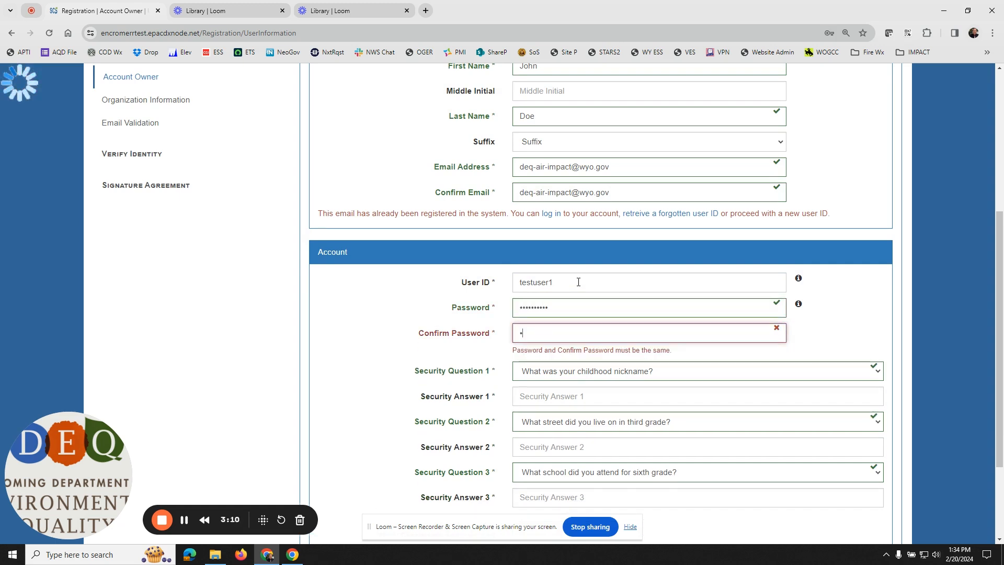
type("•••••••••")
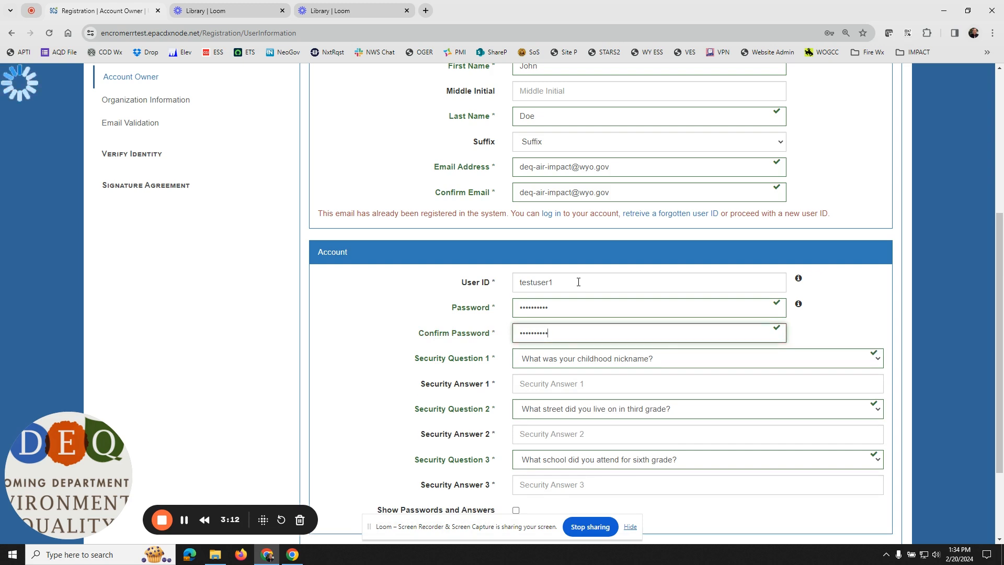
Step: Choose "What was your childhood nickname?" as security question 1 and fill in its answer
scroll(579, 282, "down", 2)
left_click(609, 256)
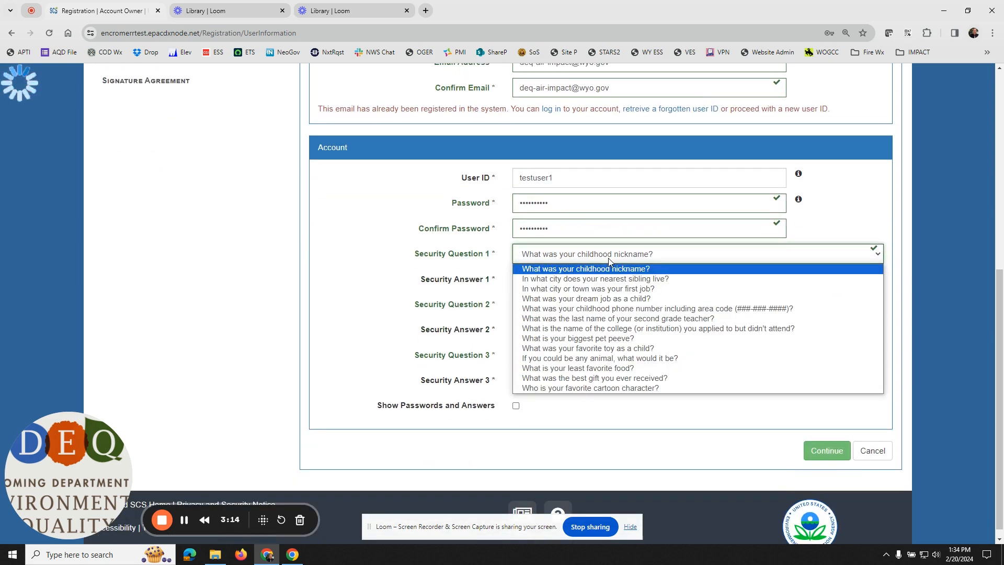
left_click(607, 271)
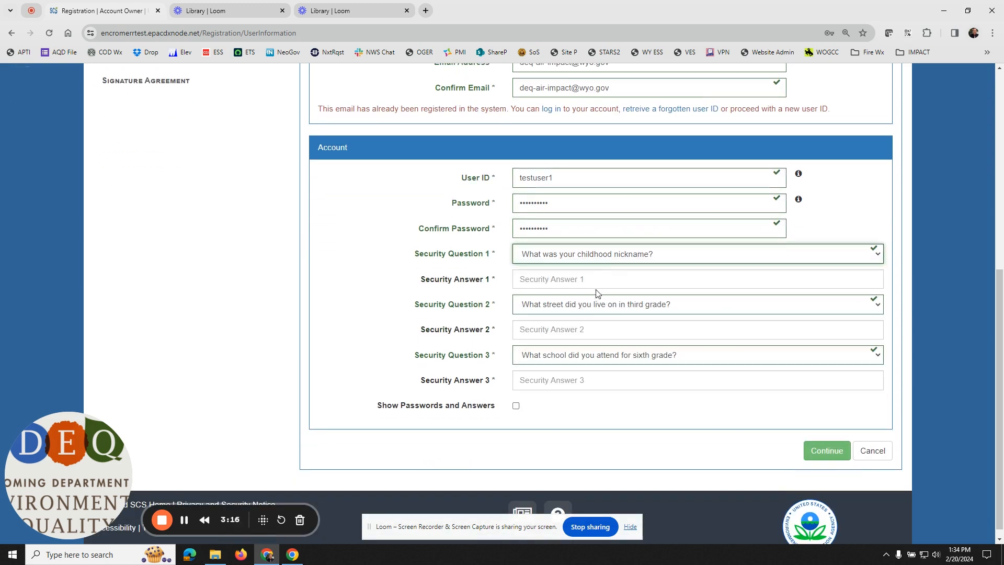
left_click(599, 283)
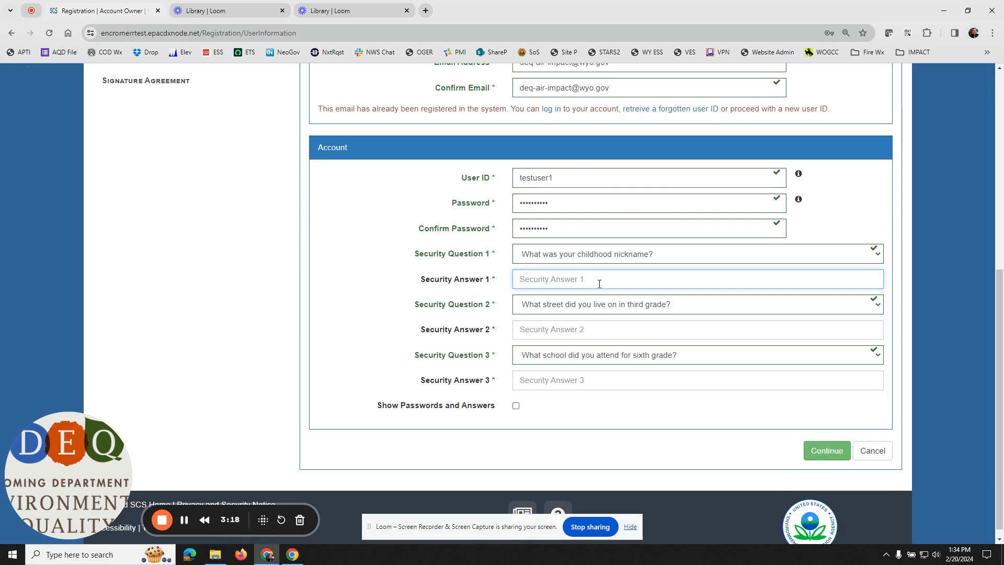
type("t")
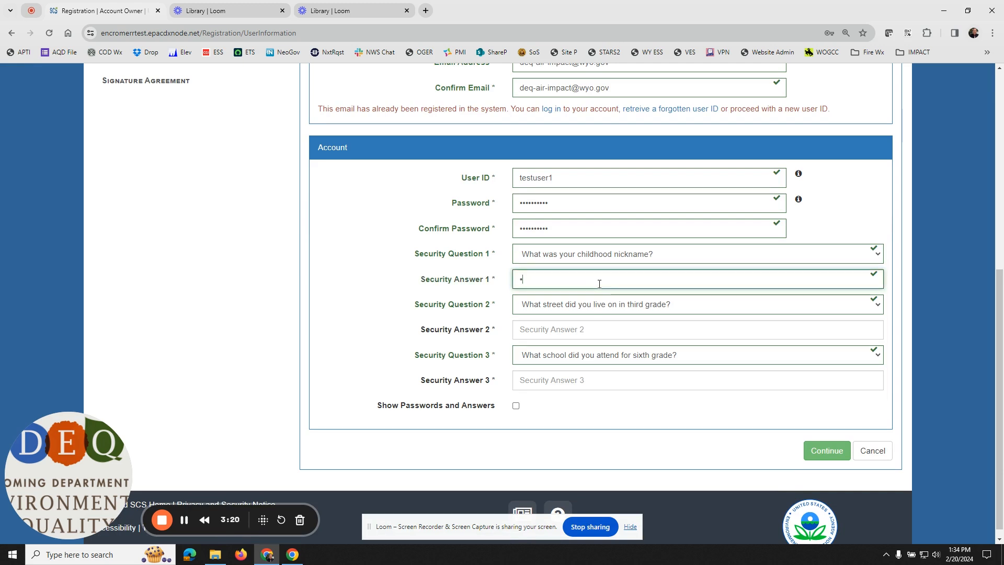
type("es")
key("Tab")
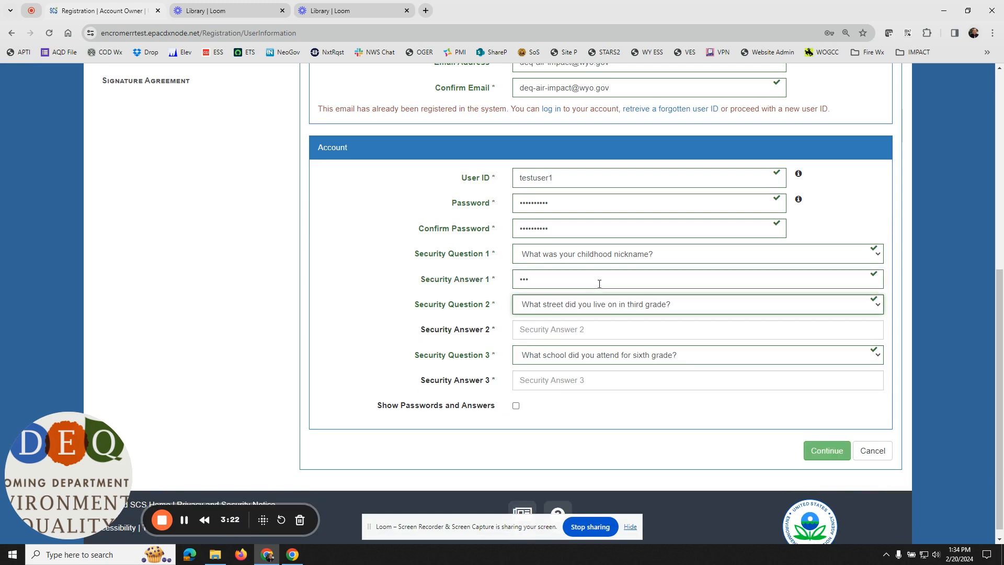
Step: Fill in the answer to security question 2, "What street did you live on in third grade?"
left_click(559, 330)
type("tes")
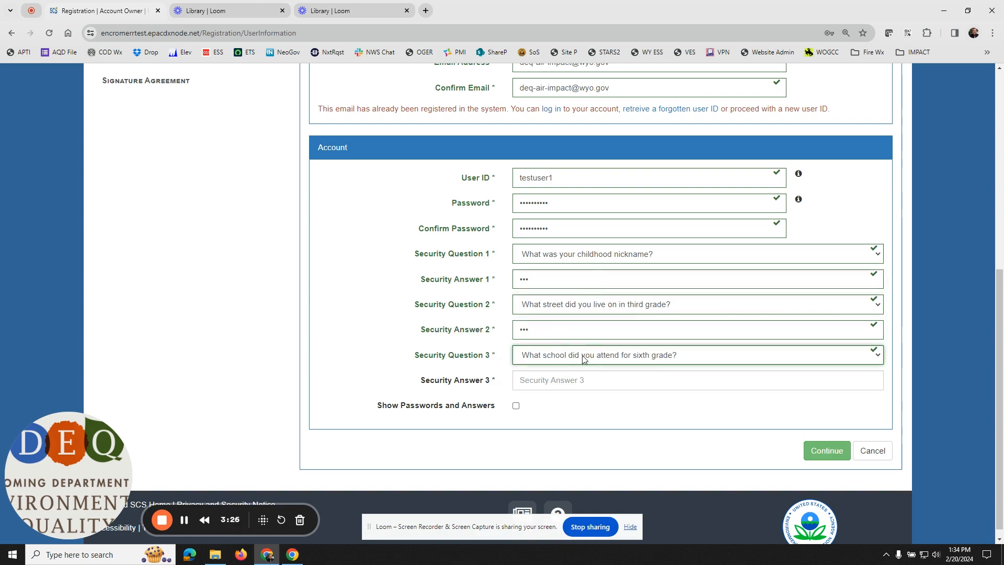
double_click(566, 329)
type("••••••")
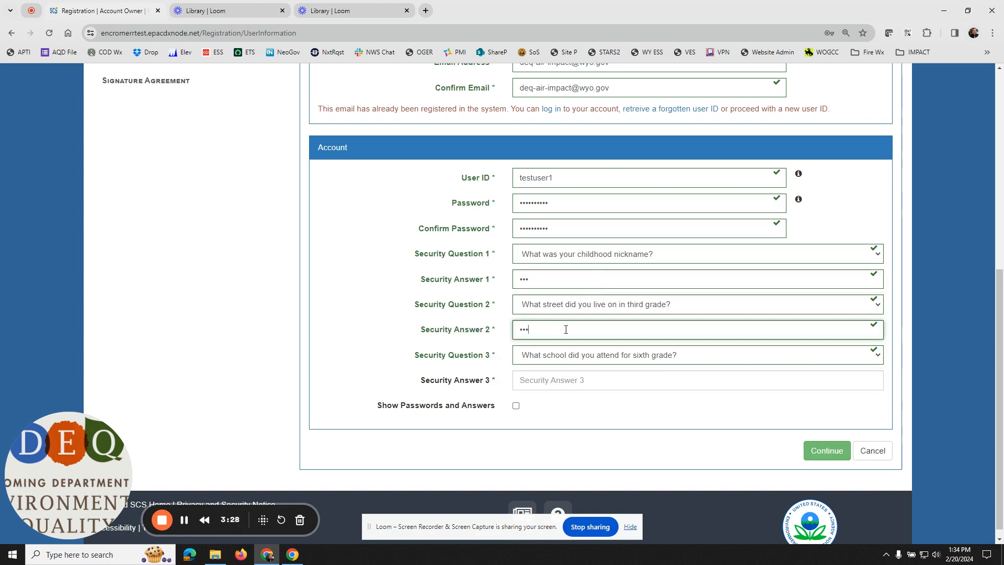
key("Tab")
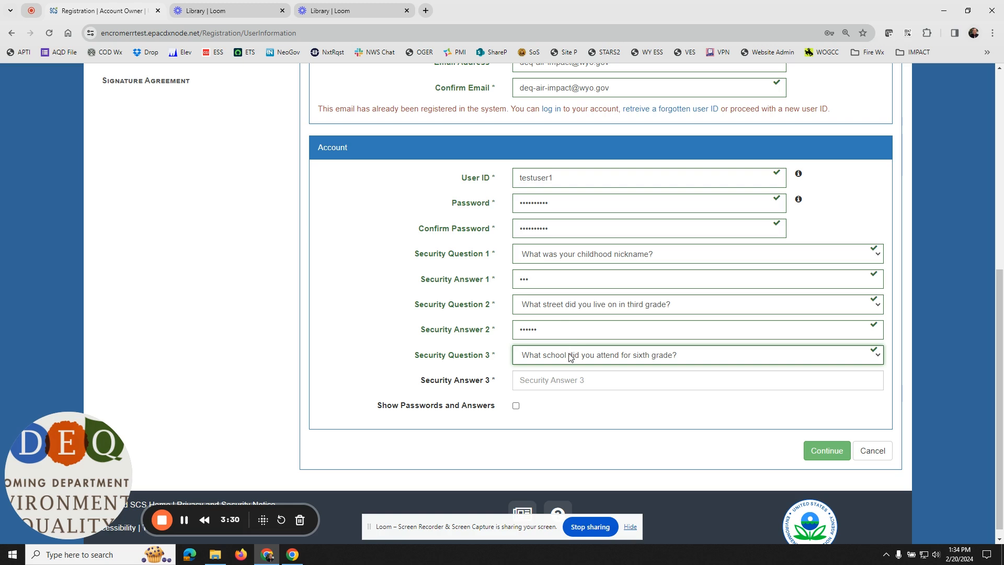
Step: Fill in the answer to security question 3 about the sixth-grade school and continue to the organization information
left_click(545, 385)
type("••••••")
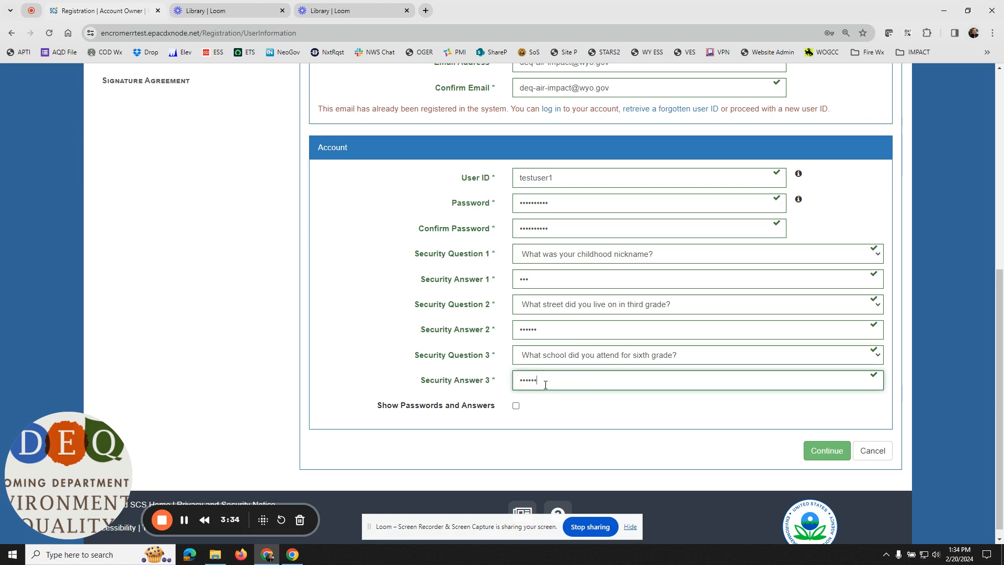
key("BackSpace")
key("BackSpace")
key("BackSpace")
key("BackSpace")
key("BackSpace")
key("BackSpace")
type("•••••••")
left_click(837, 461)
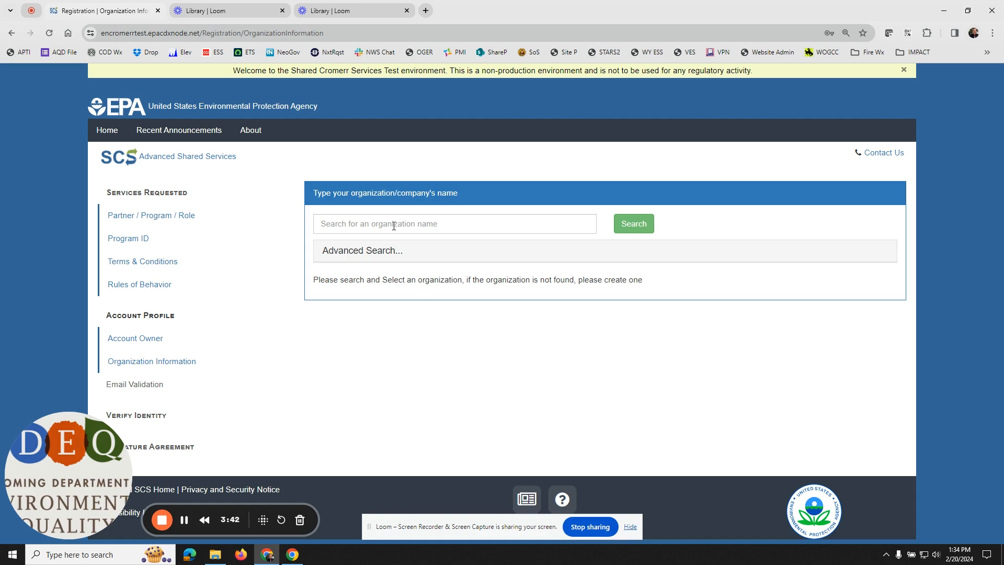
Step: Search the organizations for "wyoming air" and select the Cheyenne, WY address of Wyoming Air Quality Division
left_click(394, 226)
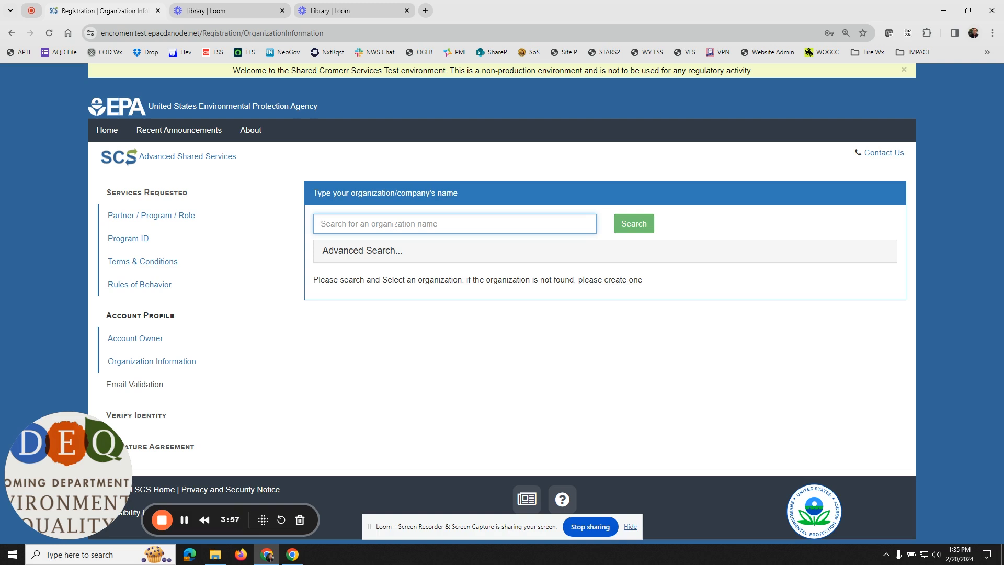
type("wyoming air")
key("Return")
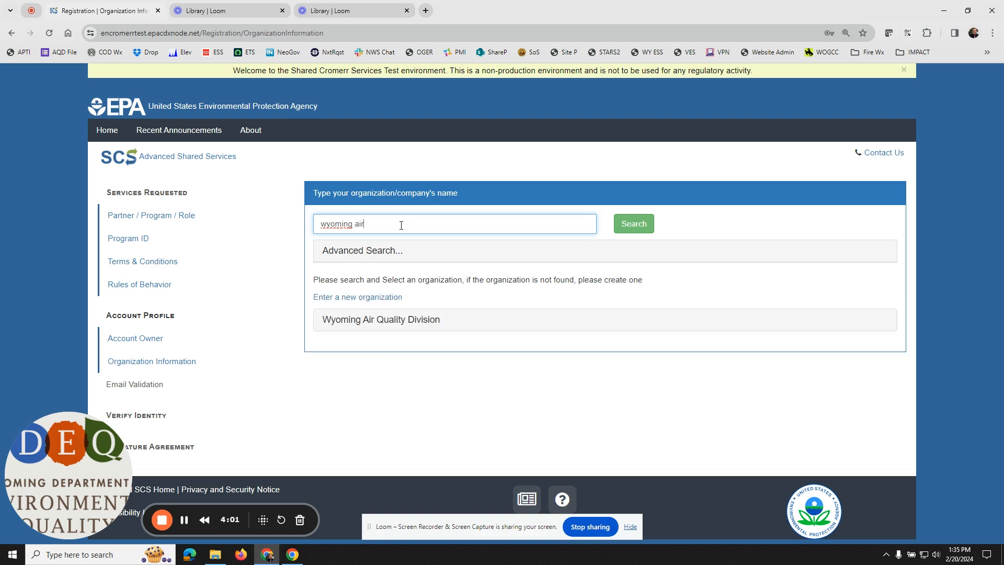
left_click(399, 325)
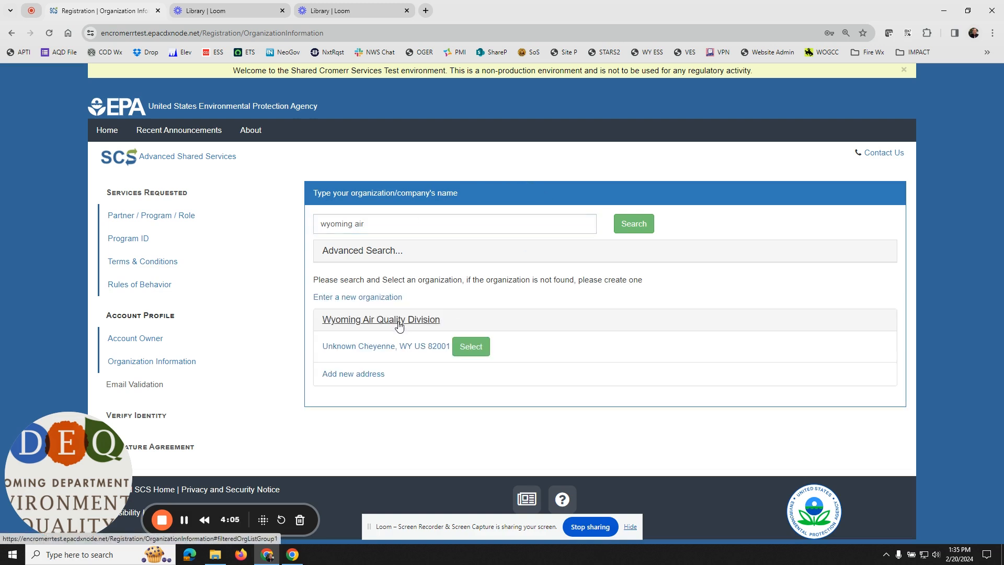
left_click(480, 352)
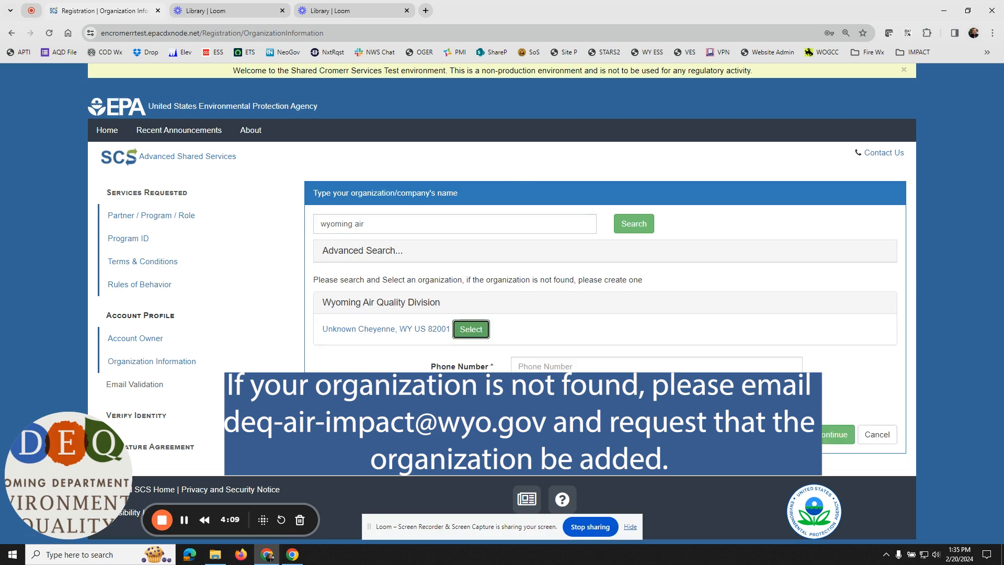
Step: Fill in the organization's phone number from the suggested entries and continue to the email validation
left_click(614, 363)
left_click(661, 333)
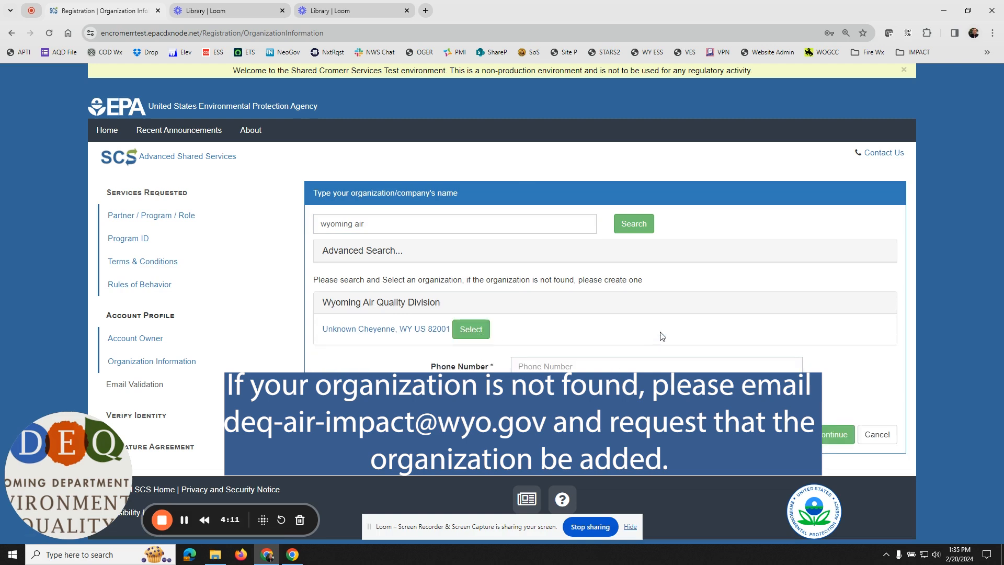
left_click(647, 369)
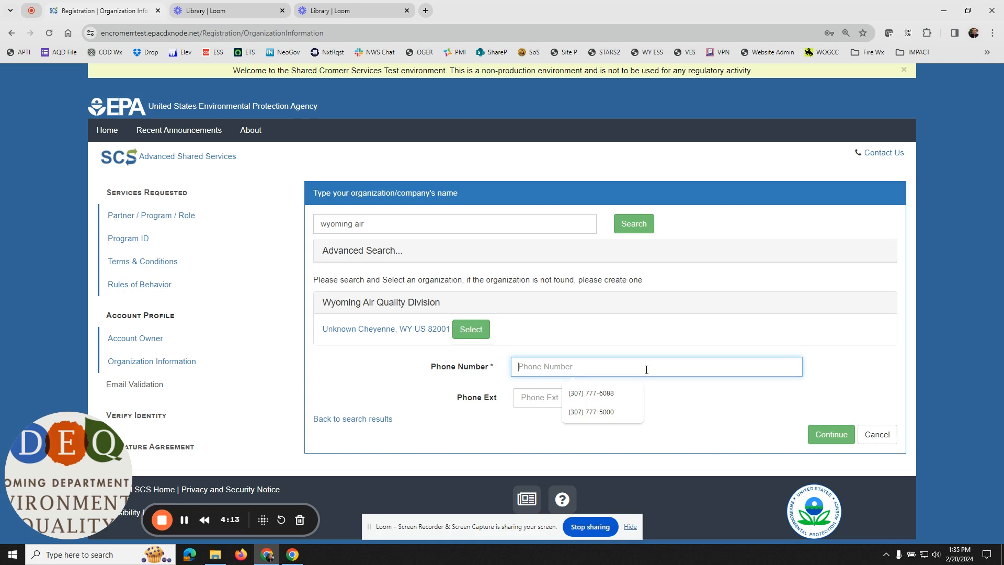
left_click(601, 393)
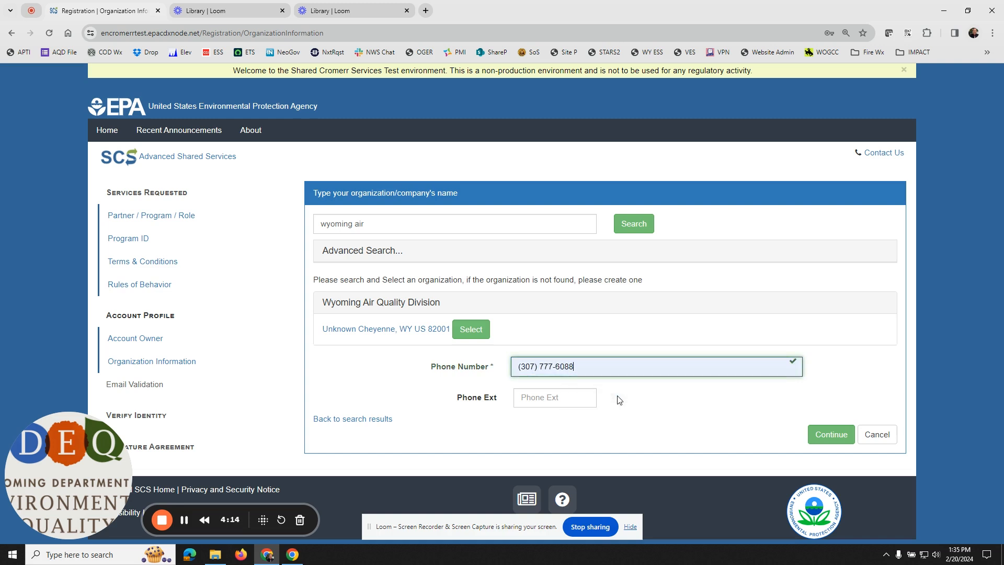
left_click(821, 435)
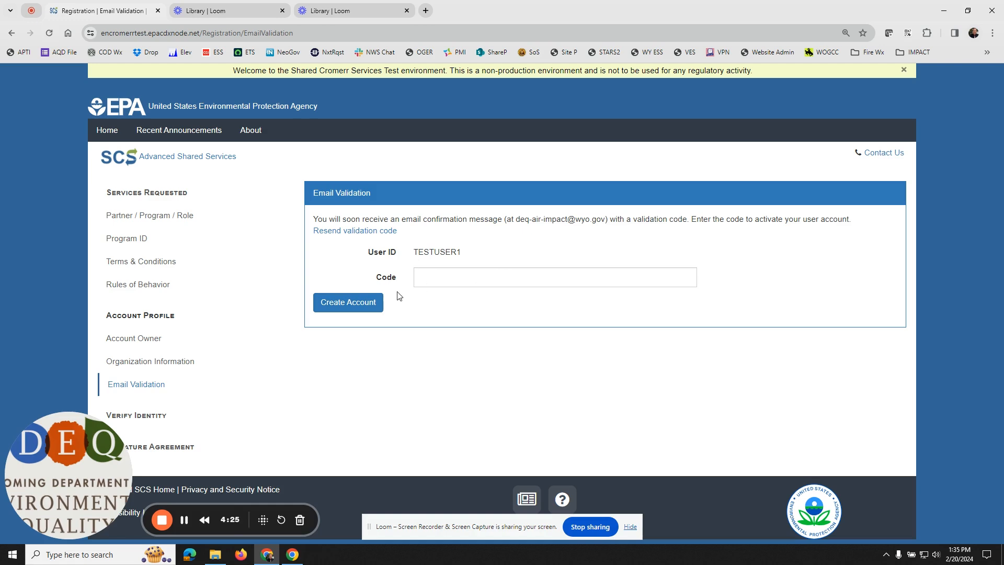
Step: Switch to Gmail in Firefox, open the SCS Registration Email Verification Request, and copy its validation code
left_click(241, 555)
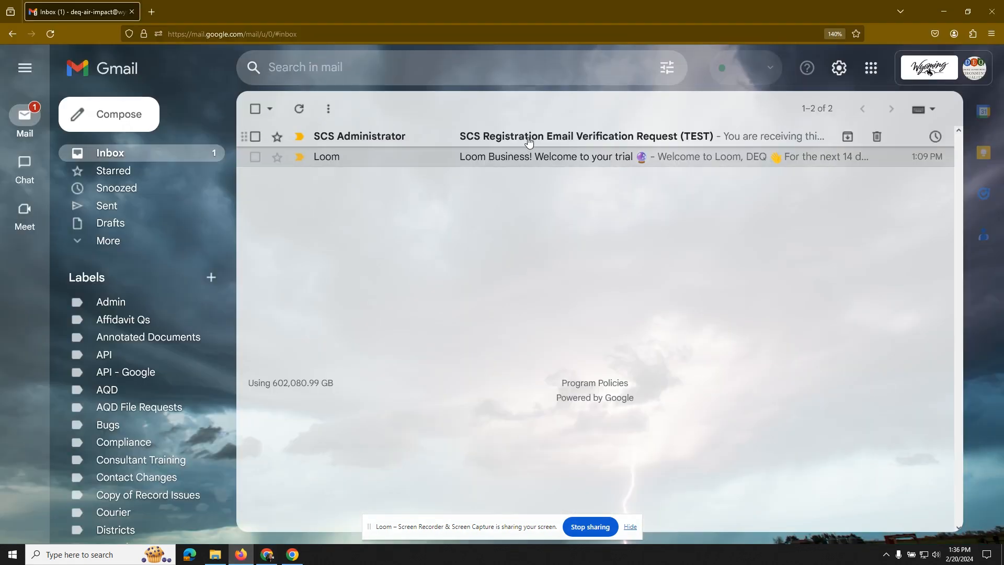
left_click(471, 134)
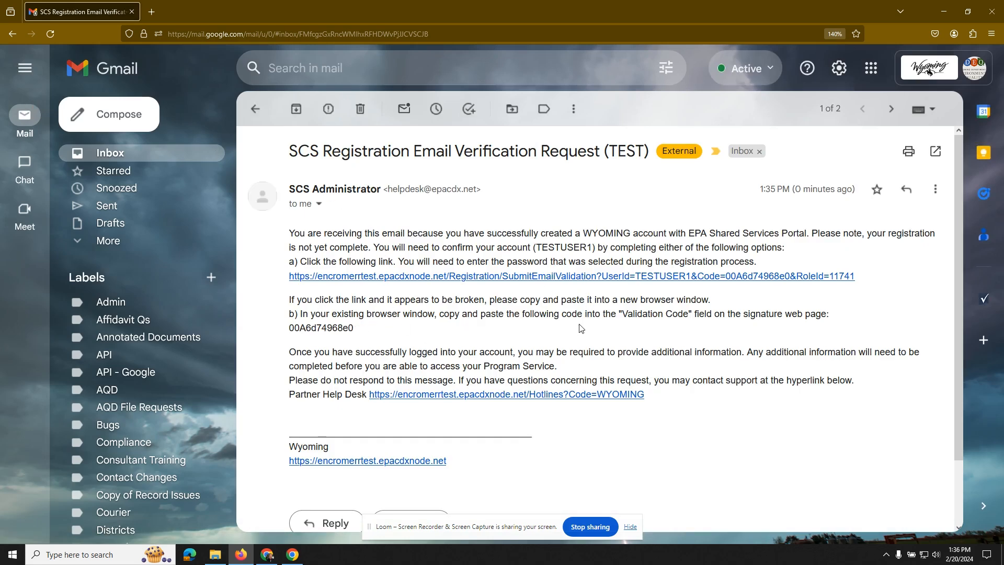
double_click(311, 328)
right_click(311, 328)
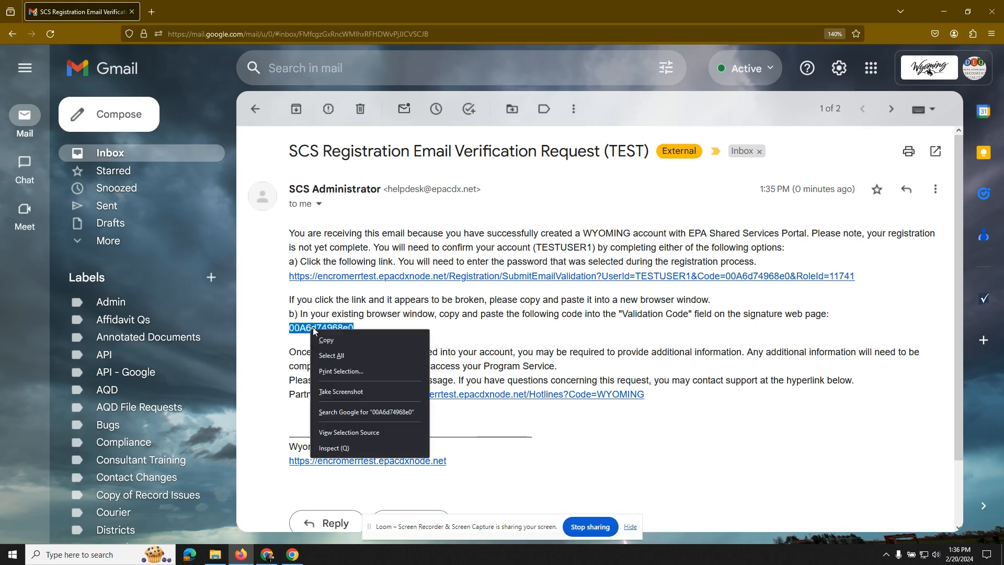
left_click(333, 338)
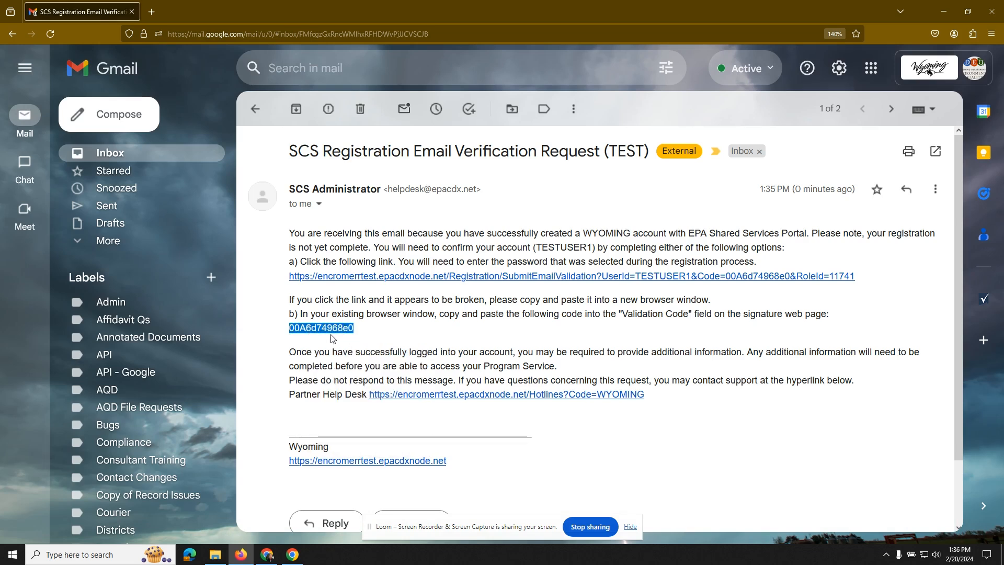
Step: Return to the registration page in Chrome, paste the validation code into Code, and create the account
left_click(951, 6)
left_click(460, 275)
key("ctrl+v")
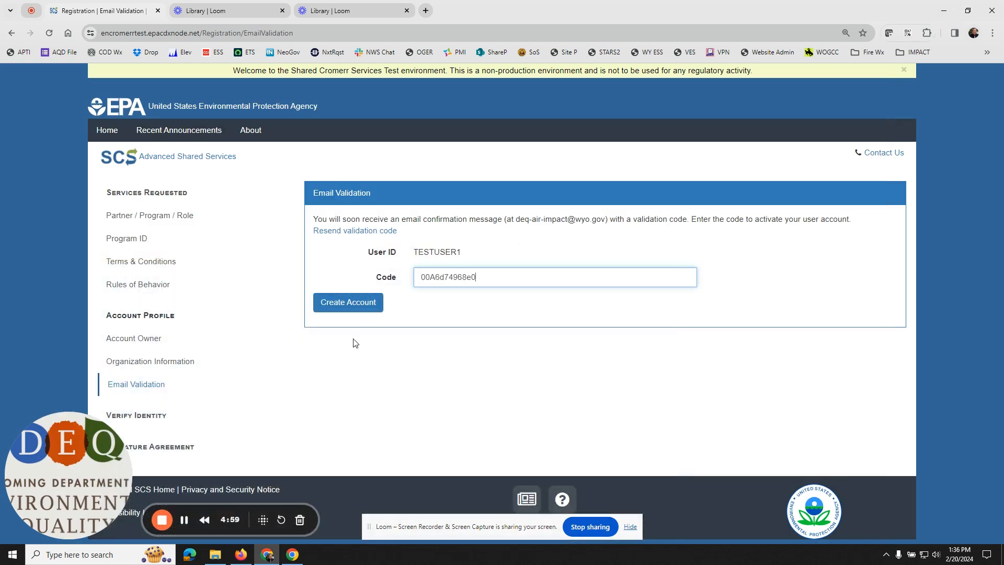
left_click(344, 304)
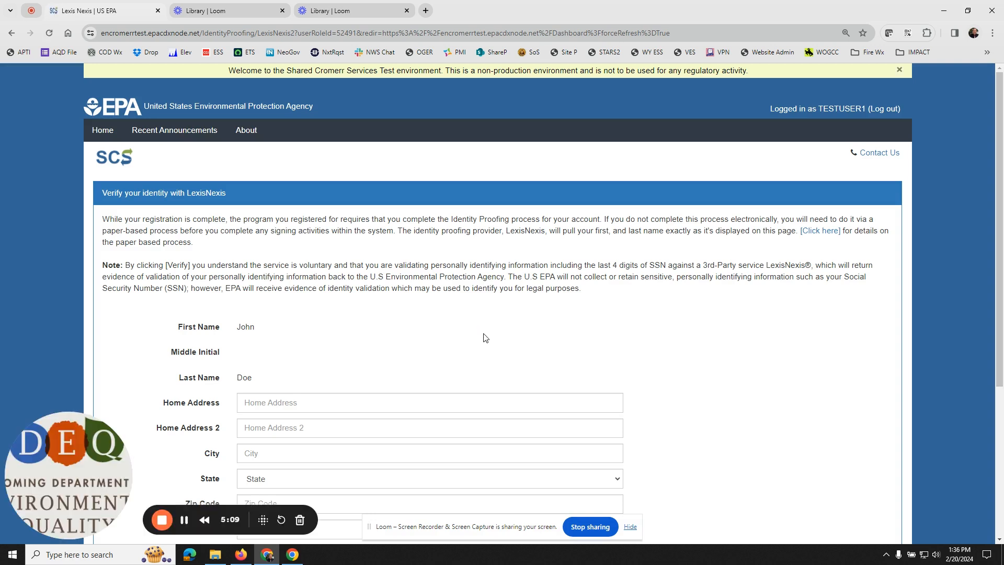
Step: Fill in the street address as Home Address on the LexisNexis identity form, leaving Home Address 2 empty
scroll(424, 352, "down", 1)
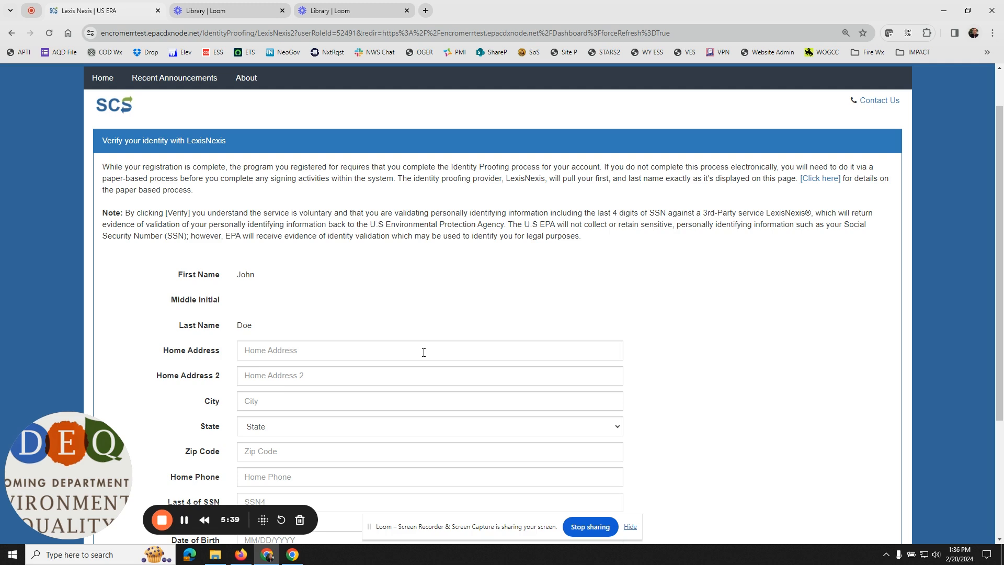
scroll(423, 352, "down", 2)
left_click(295, 243)
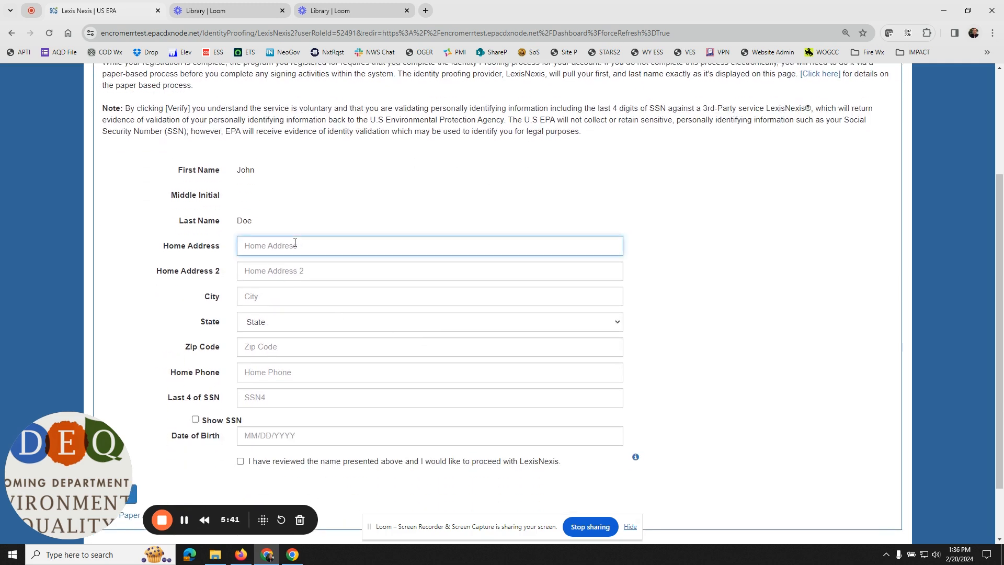
type("123")
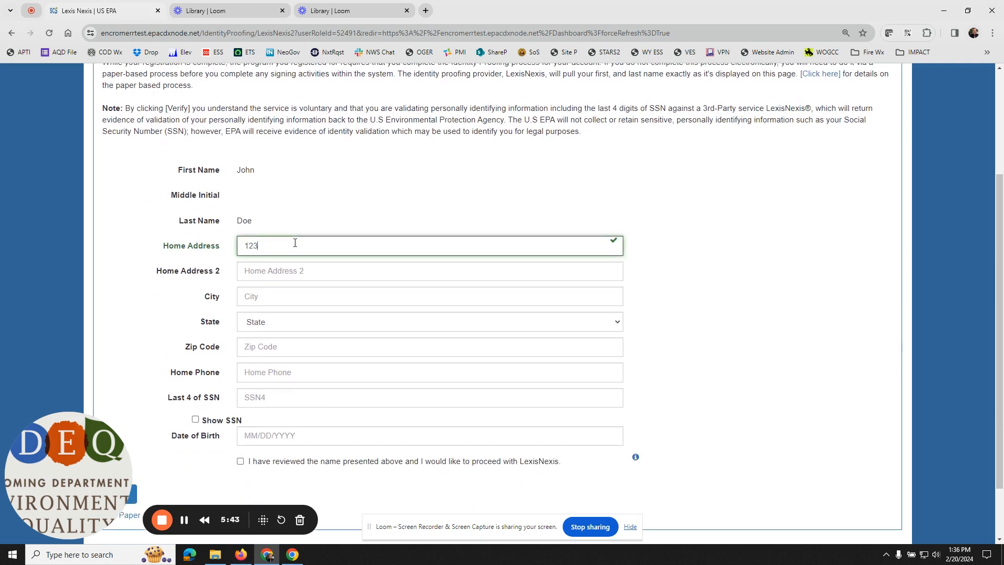
type(" Main Street")
key("Tab")
key("Tab")
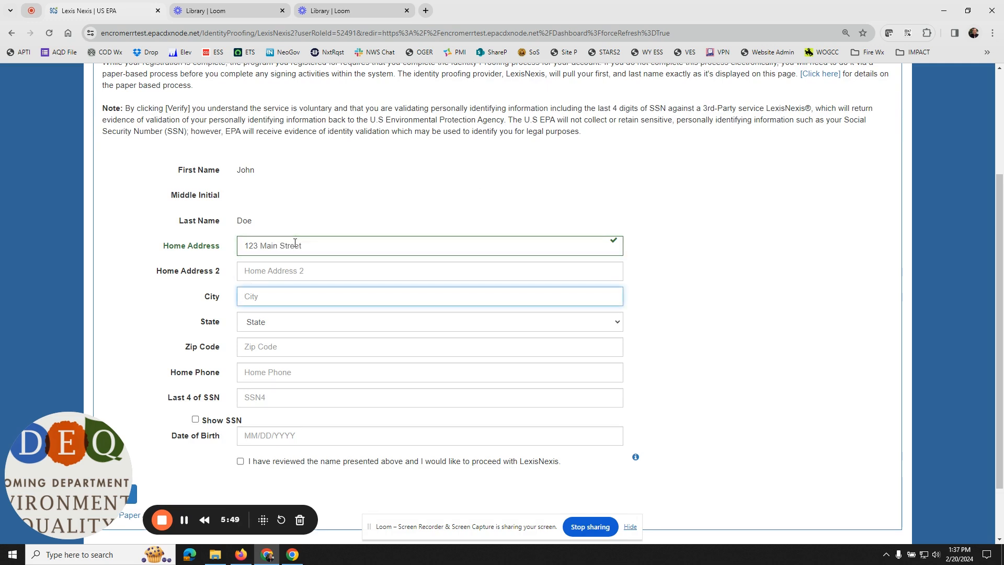
Step: Fill in the city and choose the state of the home address
type("Cheyenn")
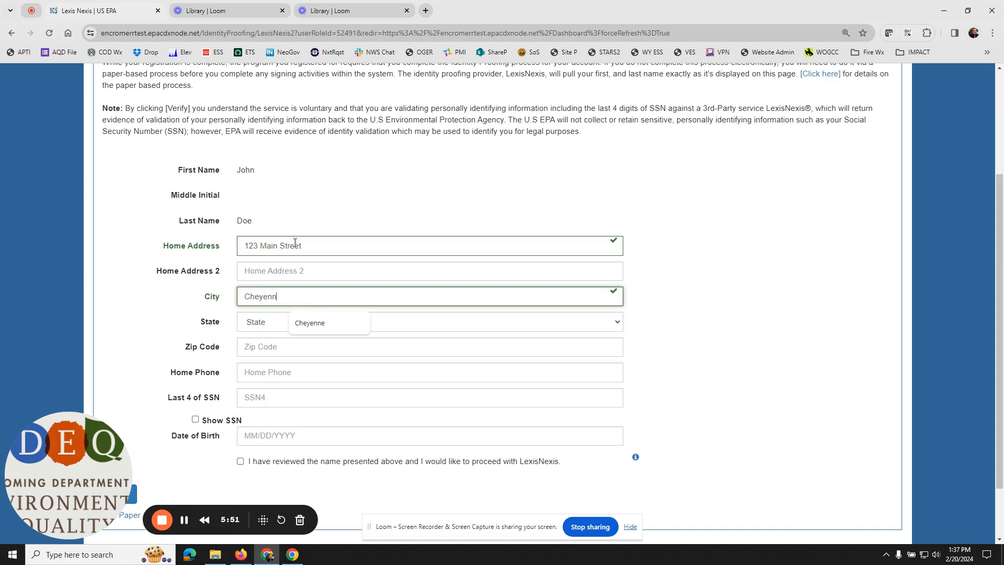
type("e")
key("Tab")
key("w")
key("y")
key("Tab")
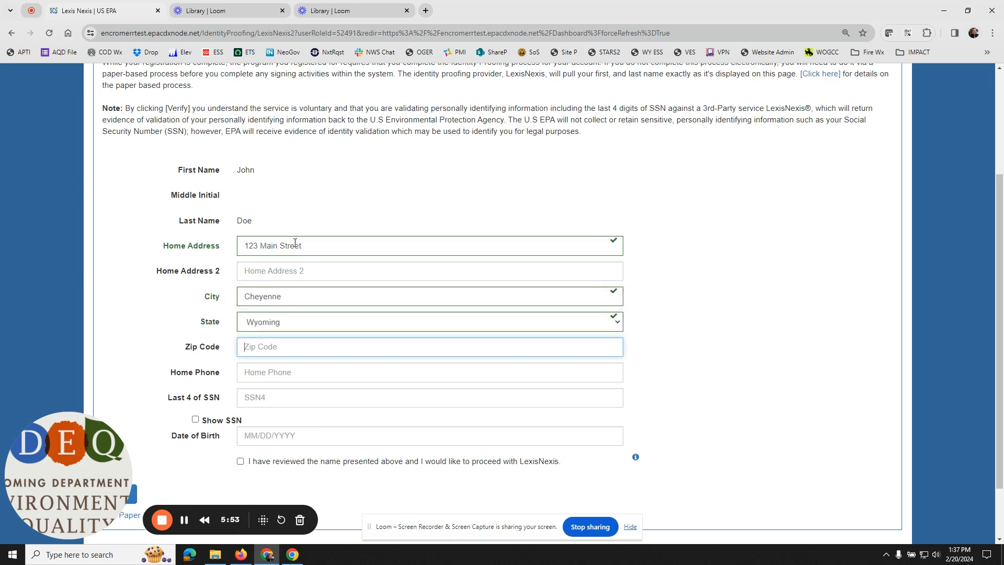
Step: Fill in the home address's zip code and the home phone number
type("82001")
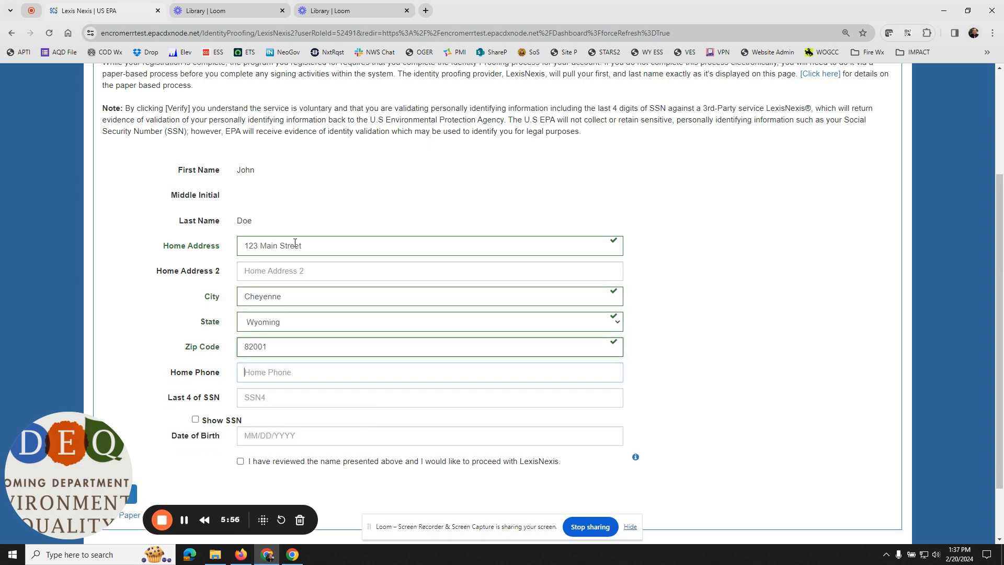
key("Tab")
type("(55")
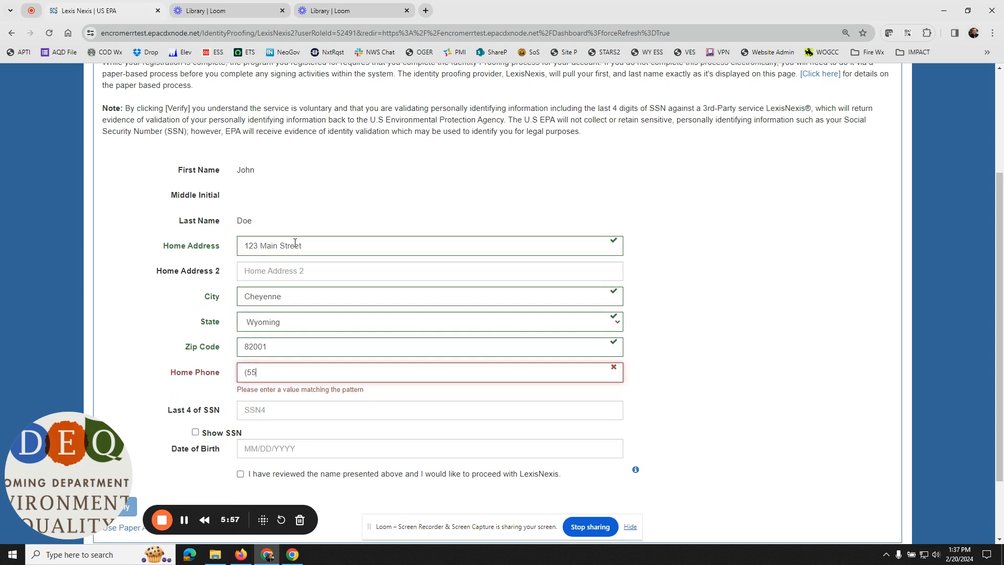
type("5) 555-5555")
key("Tab")
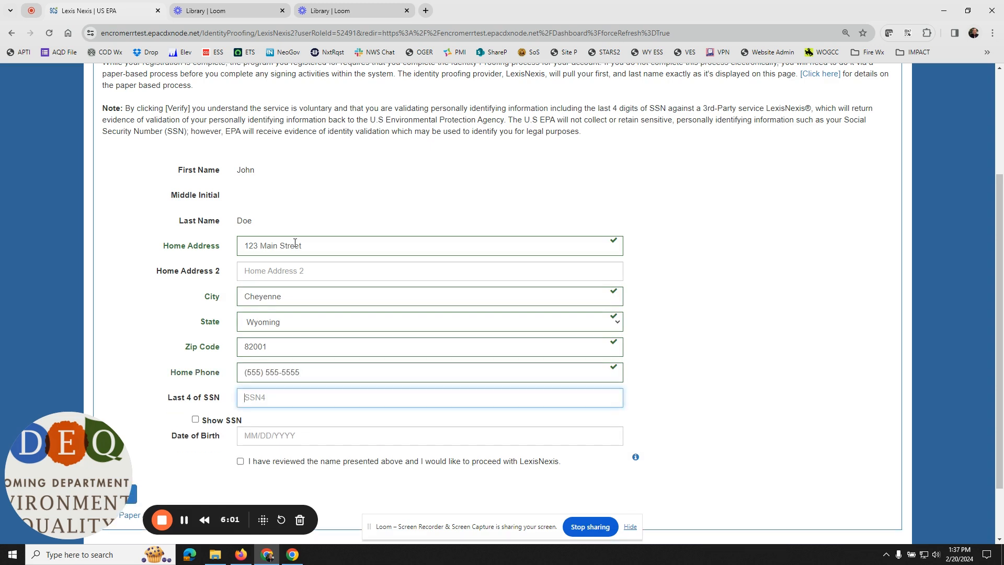
Step: Enter the last four digits of the SSN and the date of birth on the identity form
type("1234")
key("Tab")
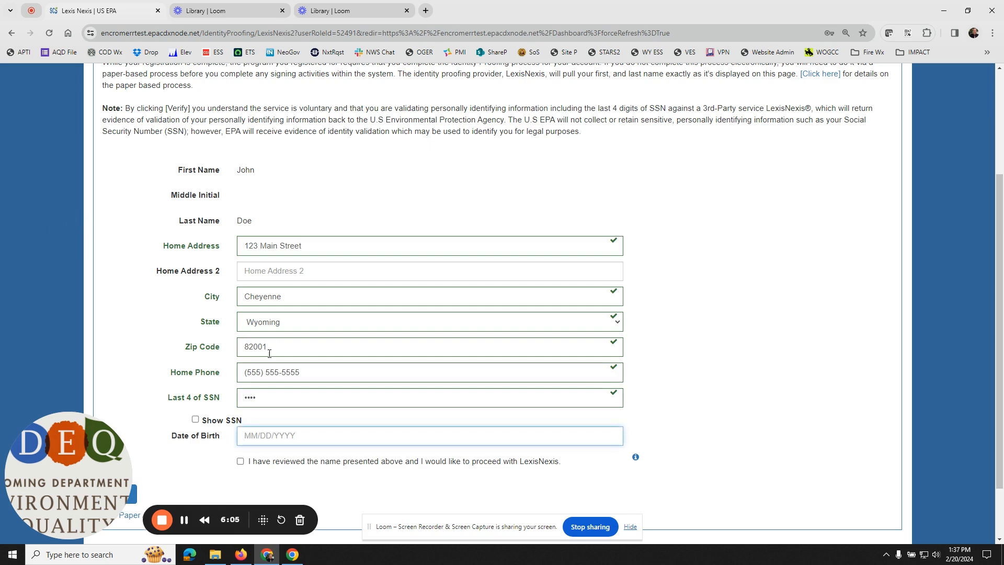
type("11")
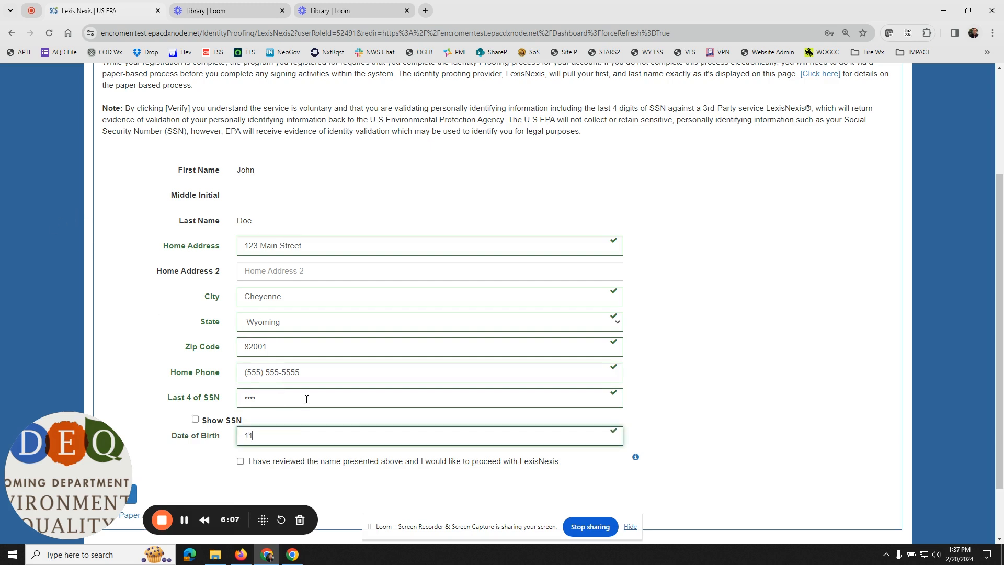
type("/19/86")
scroll(306, 399, "down", 1)
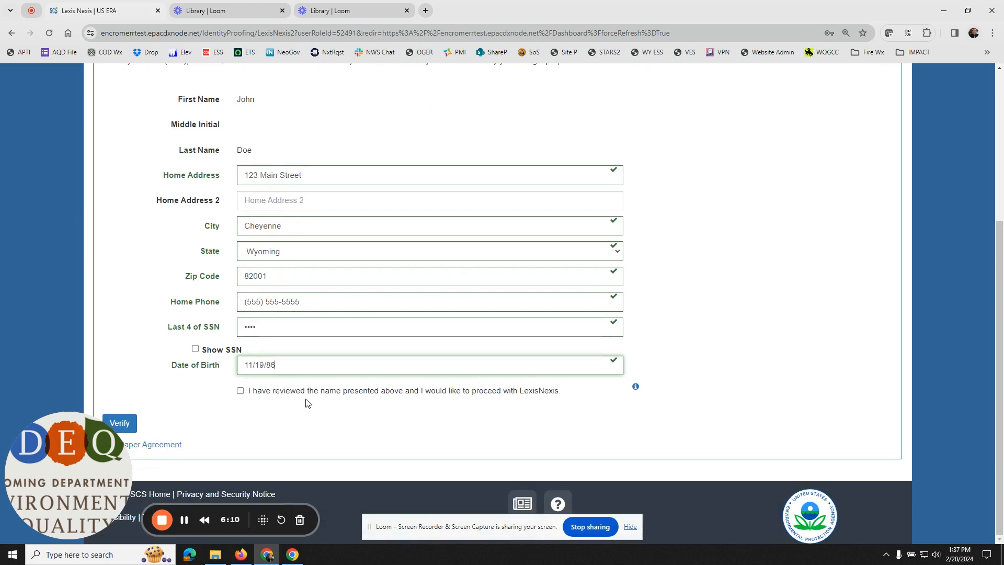
Step: Agree to proceed with LexisNexis, submit the identity verification without saving the address, and choose to continue with automatic verification
left_click(242, 391)
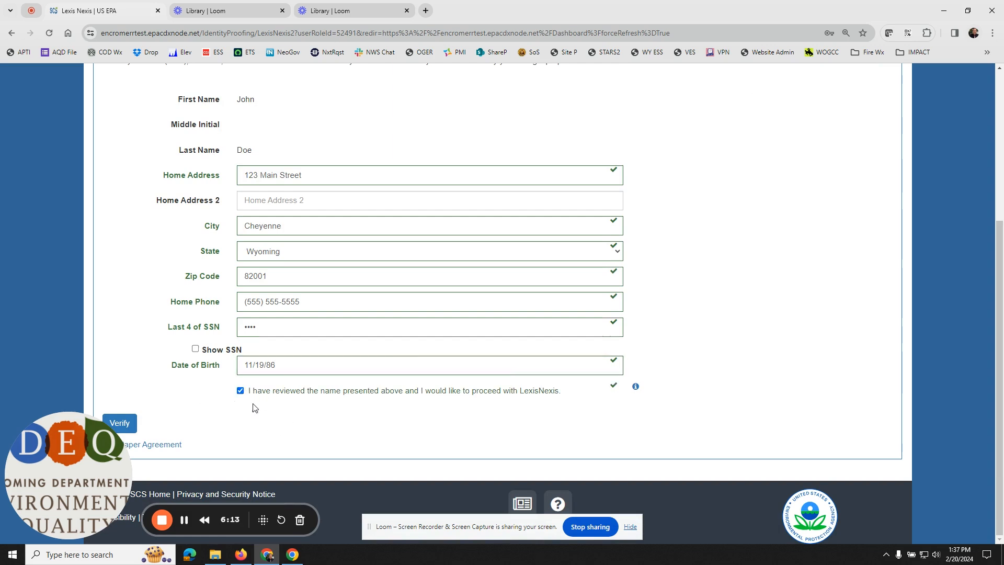
left_click(133, 428)
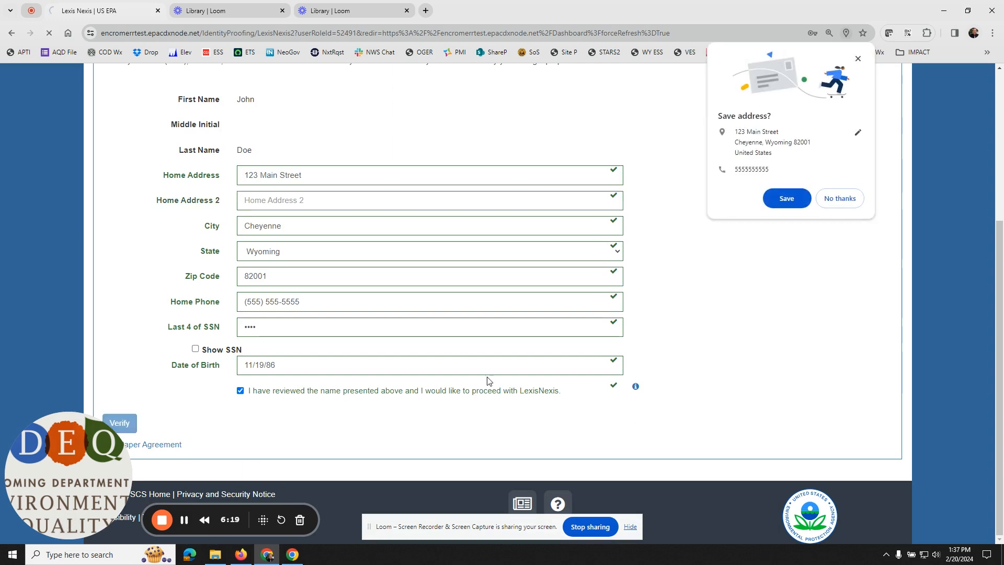
left_click(837, 198)
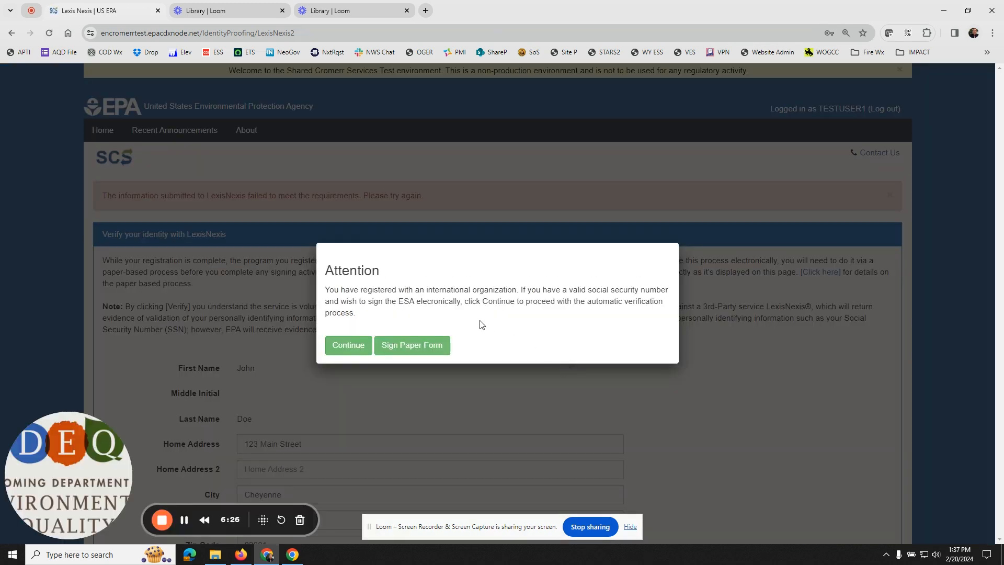
left_click(349, 346)
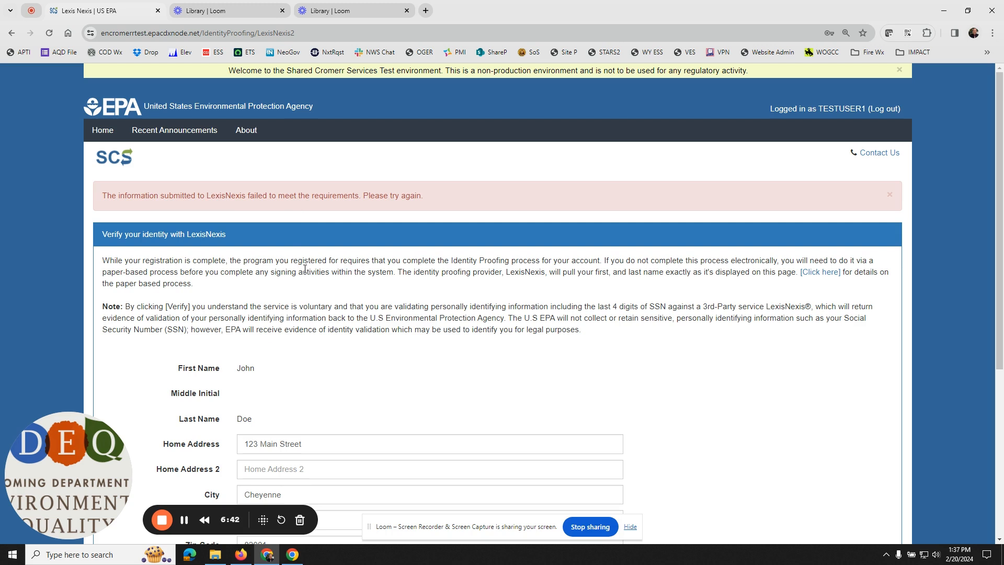
Step: Examine the LexisNexis verification message and the identity form down to the paper agreement option
triple_click(142, 198)
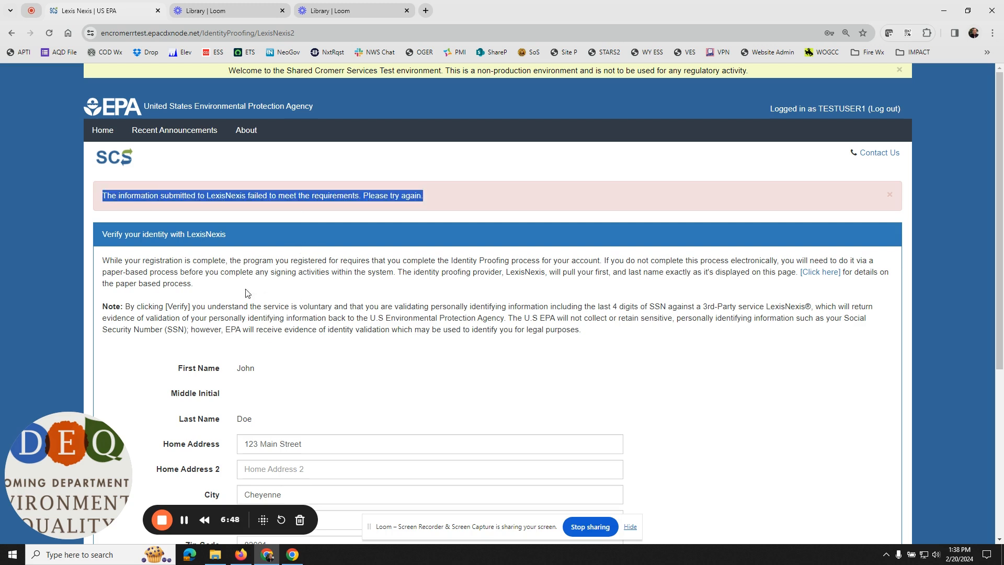
left_click(264, 244)
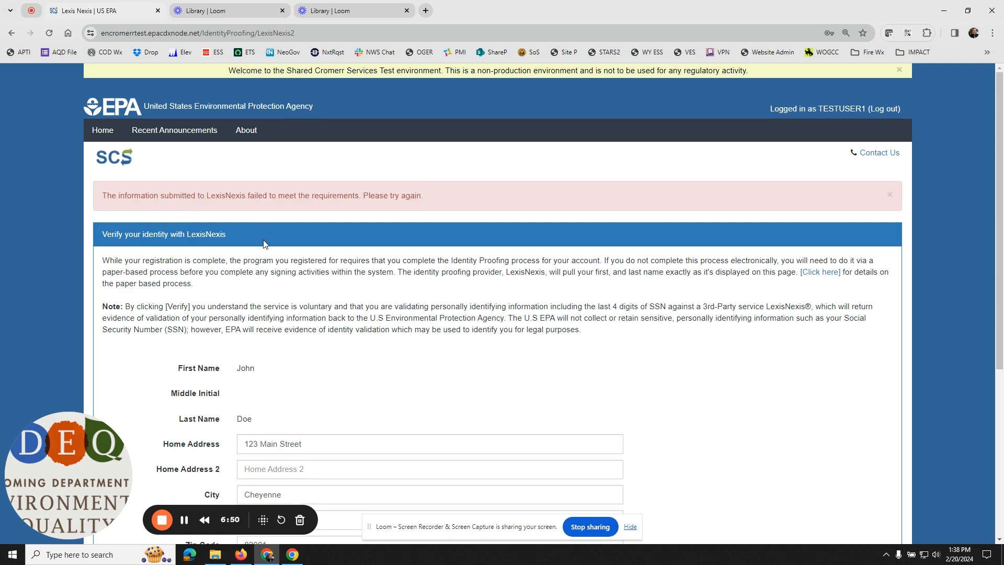
scroll(320, 282, "down", 5)
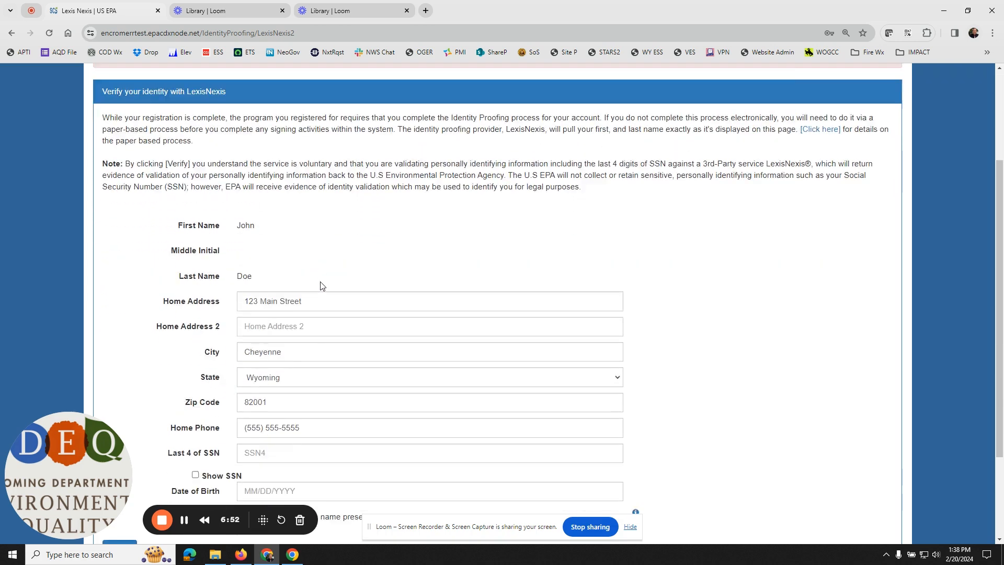
scroll(320, 283, "up", 4)
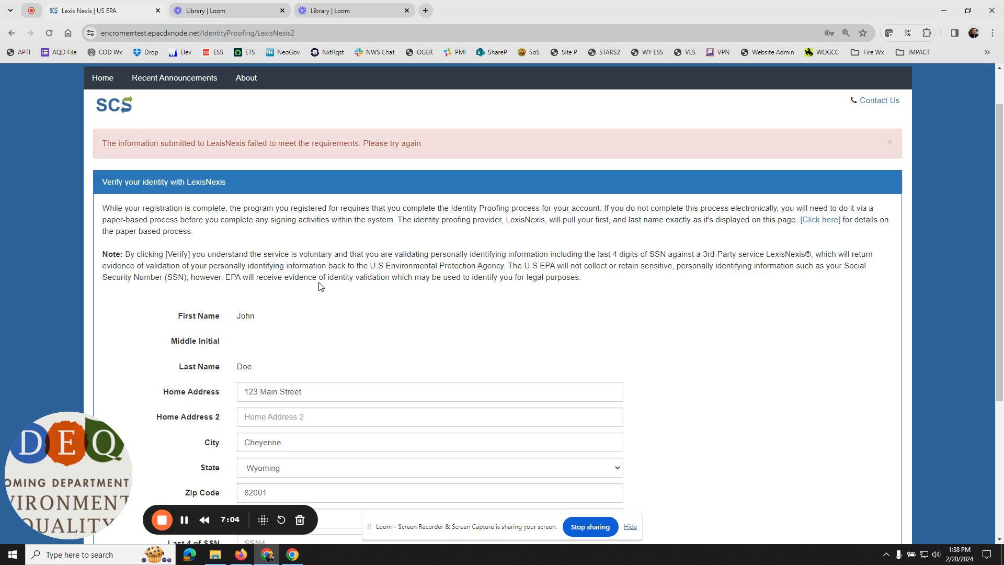
scroll(320, 287, "down", 4)
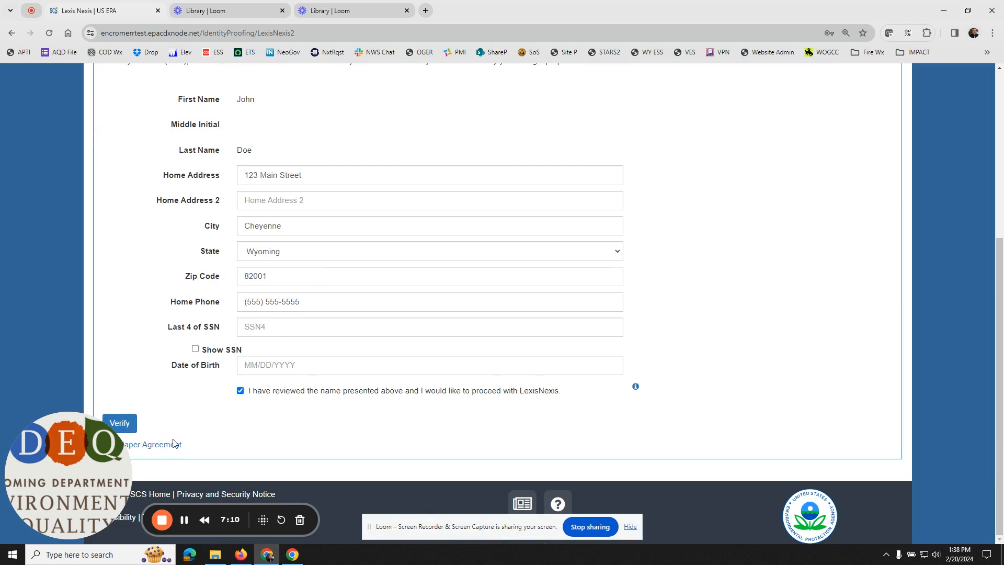
Step: Open the paper SCS Electronic Signature Agreement and review its company information, certification terms, signature section and mailing details
left_click(165, 451)
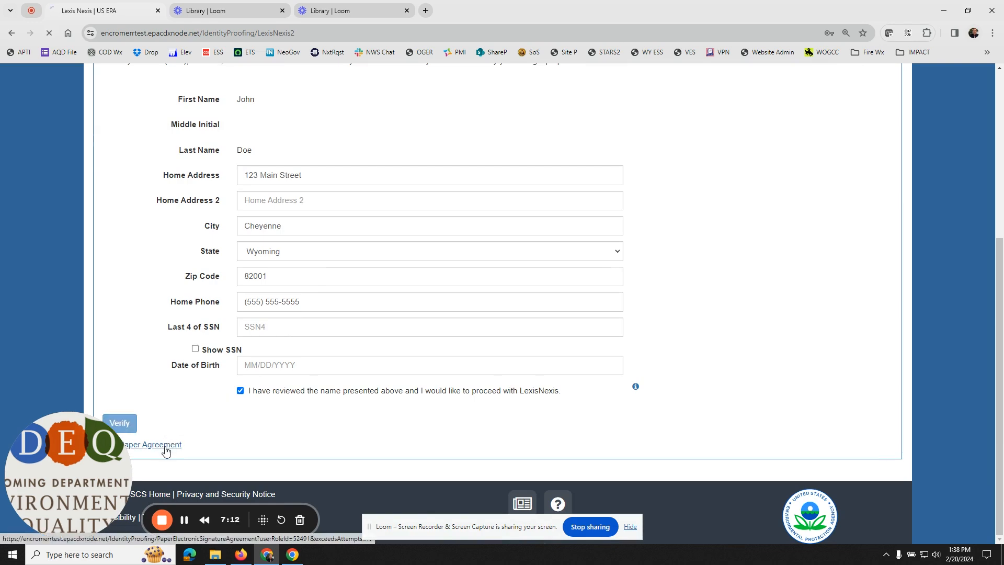
scroll(263, 413, "down", 2)
scroll(264, 413, "down", 1)
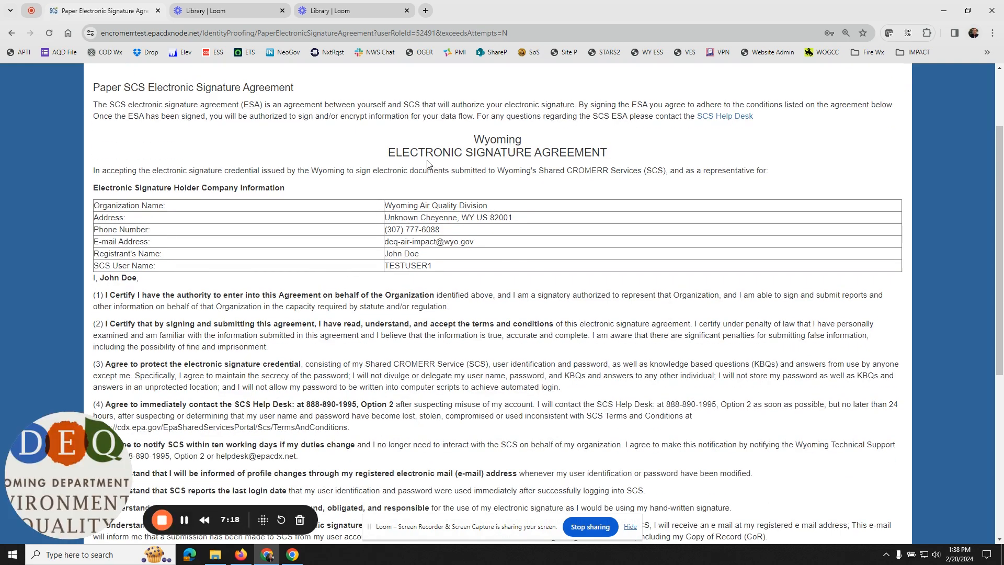
scroll(428, 164, "down", 6)
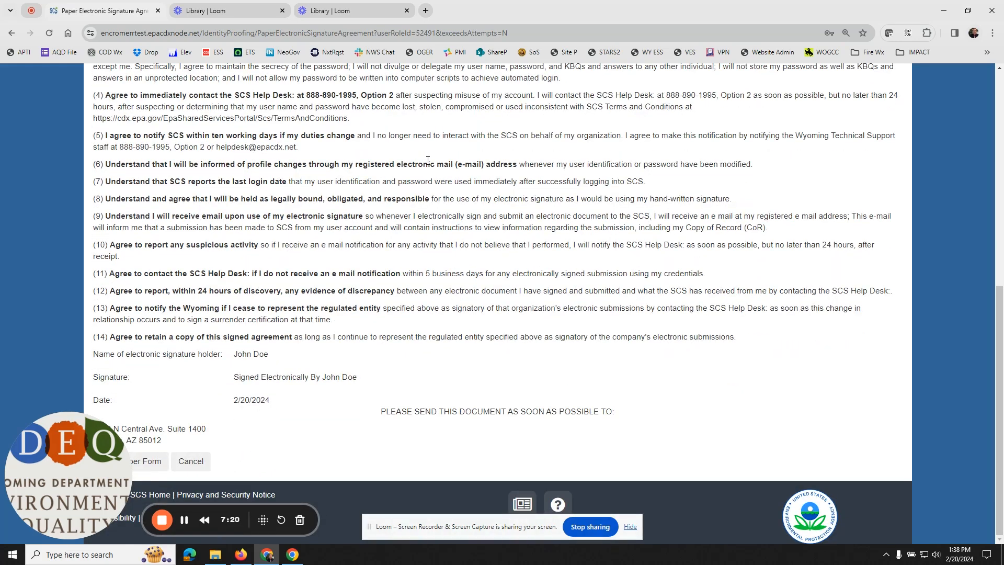
scroll(510, 337, "up", 1)
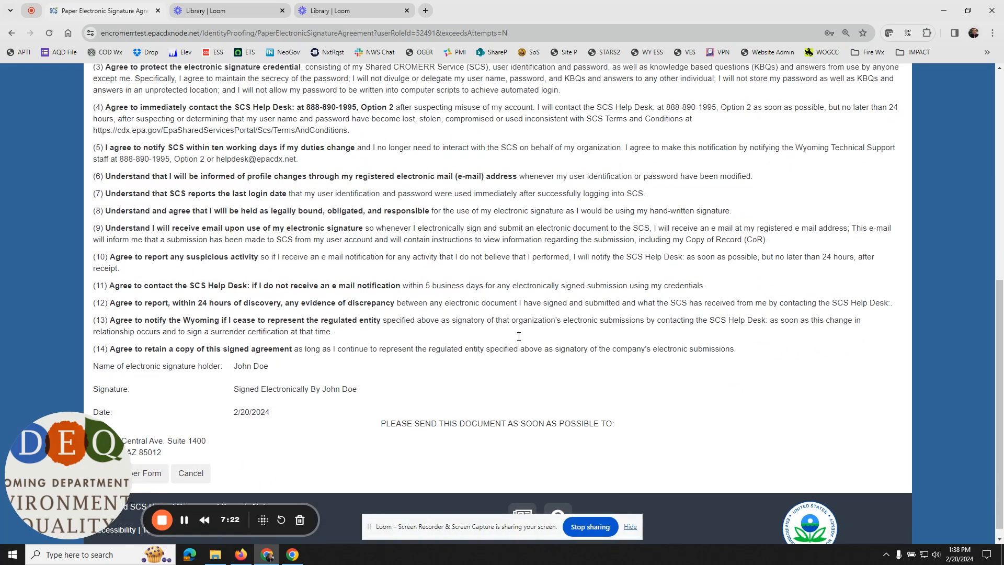
scroll(502, 347, "down", 1)
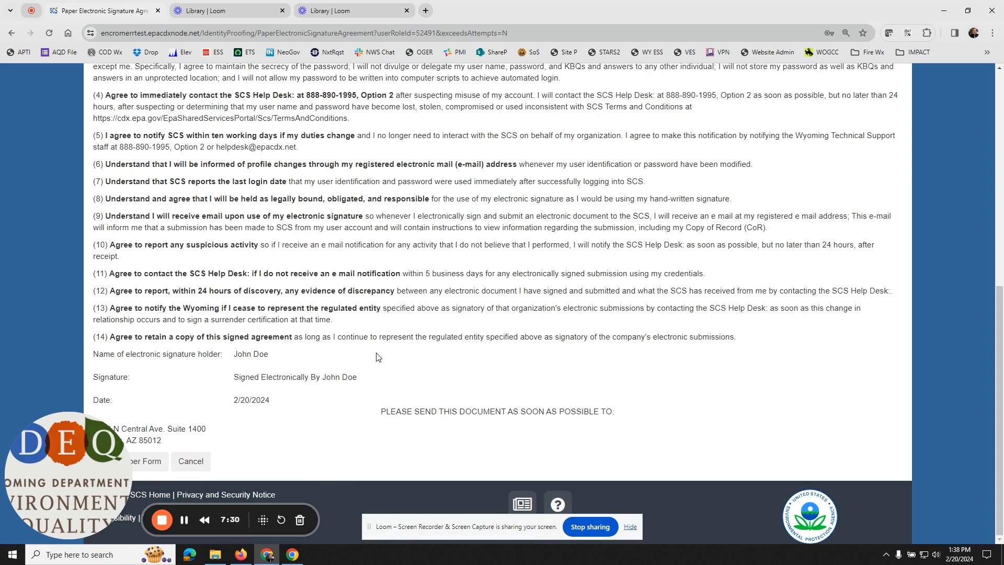
scroll(378, 355, "up", 7)
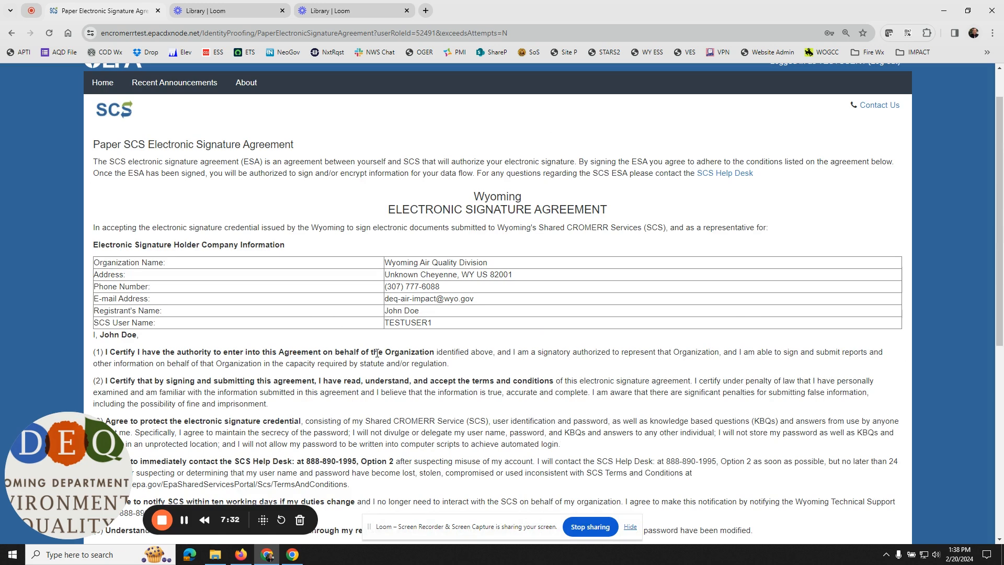
scroll(377, 354, "up", 2)
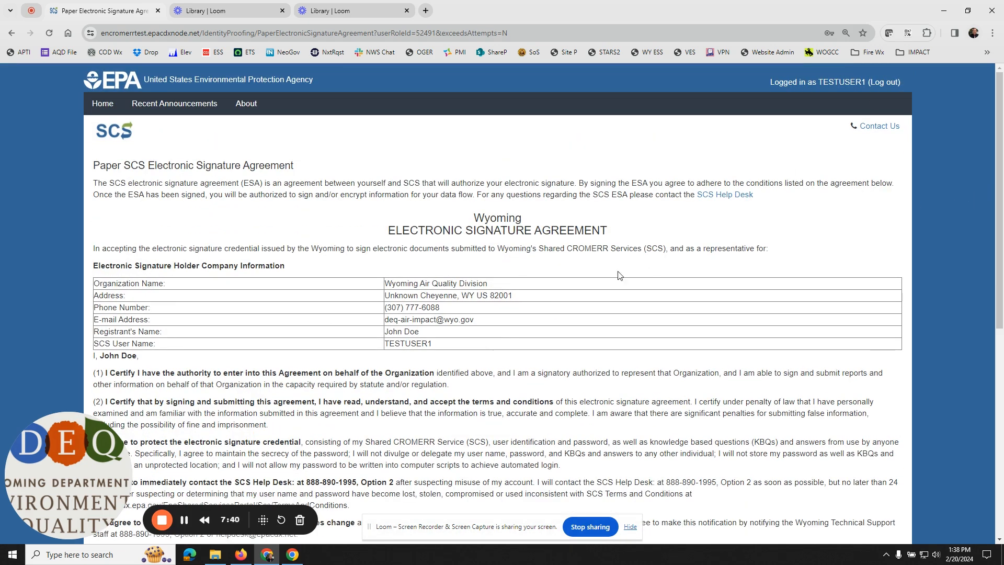
Step: Return to the dashboard and reopen the LexisNexis identity form from the Certifier role's Awaiting Electronic Signature Agreement action
left_click(97, 104)
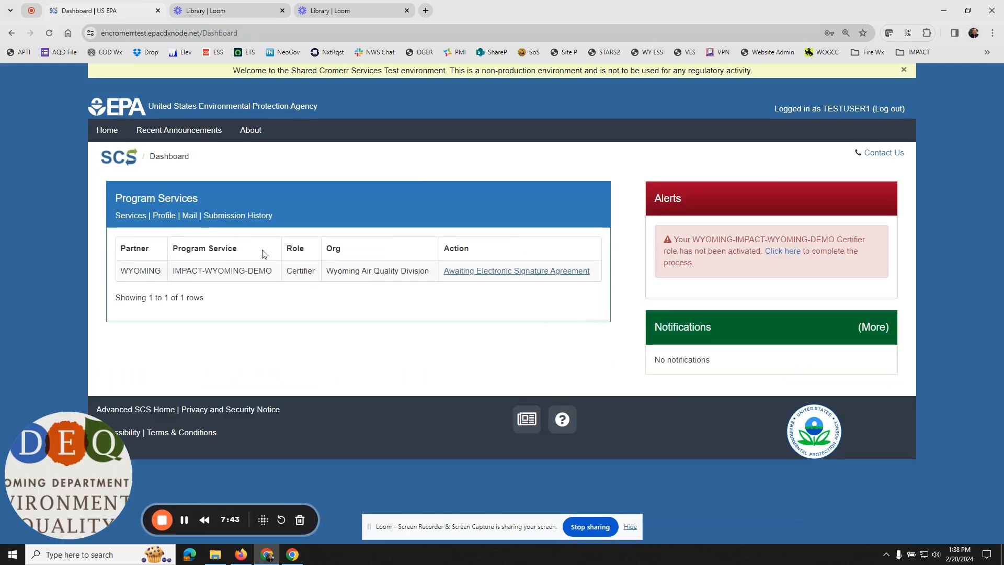
left_click(512, 272)
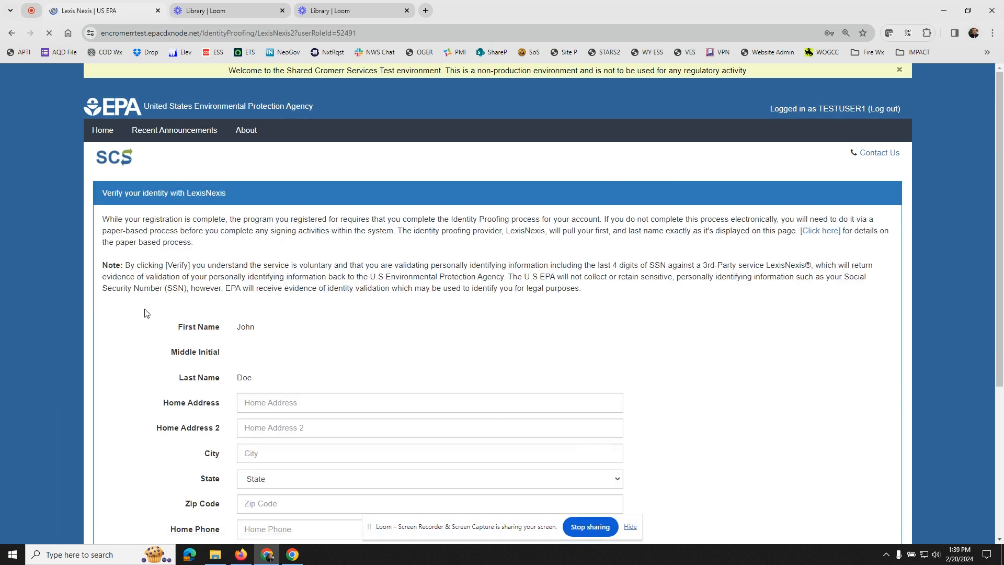
scroll(215, 292, "down", 4)
scroll(214, 290, "down", 1)
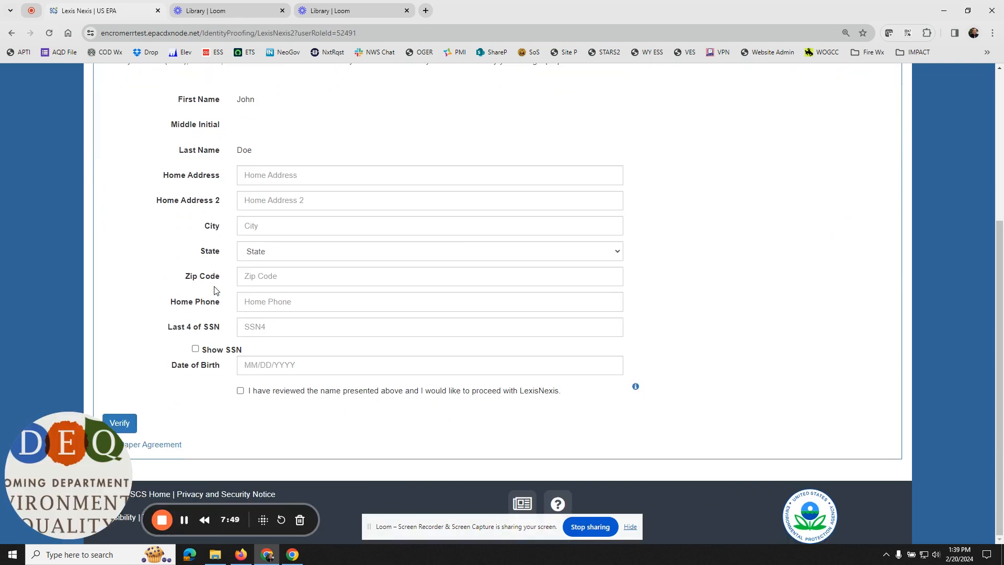